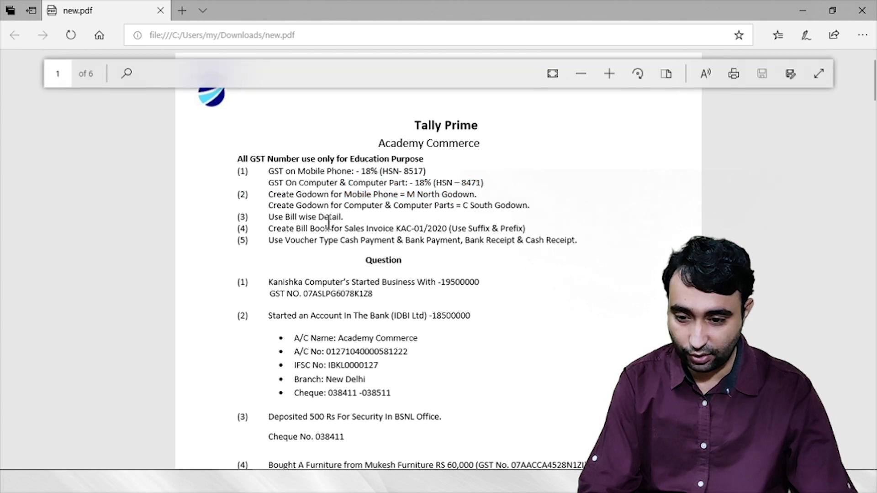
Review setup instructions 1 to 5 on GST rates, godowns, bill-wise details, the bill book and voucher types.
{"action": "left_click", "coordinate": [325, 247]}
{"action": "left_click_drag", "start_coordinate": [280, 161], "coordinate": [577, 241]}
{"action": "left_click", "coordinate": [457, 274]}
{"action": "left_click_drag", "start_coordinate": [258, 230], "coordinate": [525, 230]}
{"action": "left_click", "coordinate": [336, 240]}
{"action": "left_click_drag", "start_coordinate": [263, 181], "coordinate": [528, 231]}
{"action": "left_click", "coordinate": [252, 269]}
{"action": "left_click_drag", "start_coordinate": [238, 172], "coordinate": [598, 250]}
{"action": "left_click", "coordinate": [411, 218]}
{"action": "left_click_drag", "start_coordinate": [266, 171], "coordinate": [238, 228]}
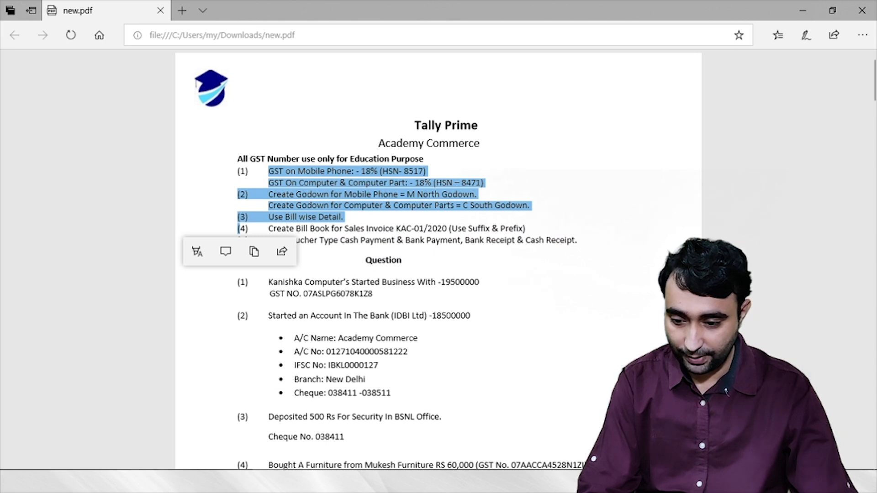
Switch to TallyPrime, open the Stock Summary and drill into the GST @ 18% stock group.
{"action": "key", "text": "alt+Tab"}
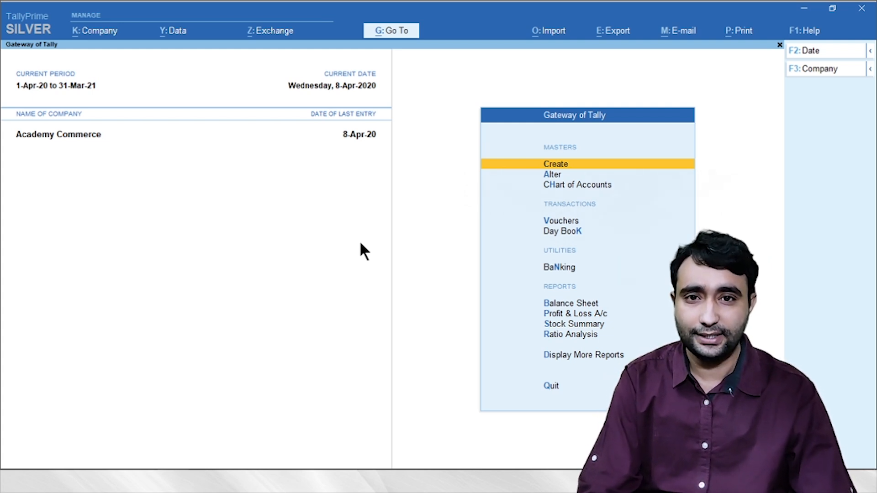
{"action": "key", "text": "Down"}
{"action": "key", "text": "Down"}
{"action": "key", "text": "Down"}
{"action": "key", "text": "Down"}
{"action": "key", "text": "Down"}
{"action": "key", "text": "Down"}
{"action": "key", "text": "Down"}
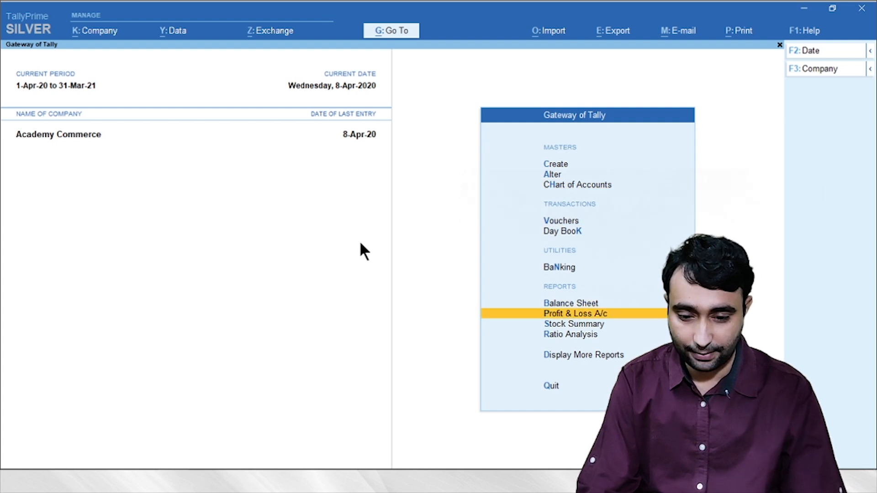
{"action": "key", "text": "Down"}
{"action": "key", "text": "Up"}
{"action": "key", "text": "Down"}
{"action": "key", "text": "Return"}
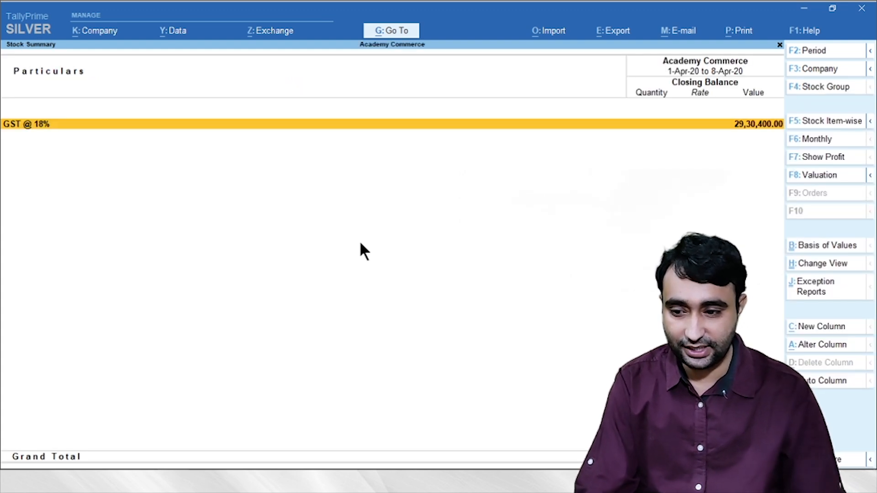
{"action": "key", "text": "Return"}
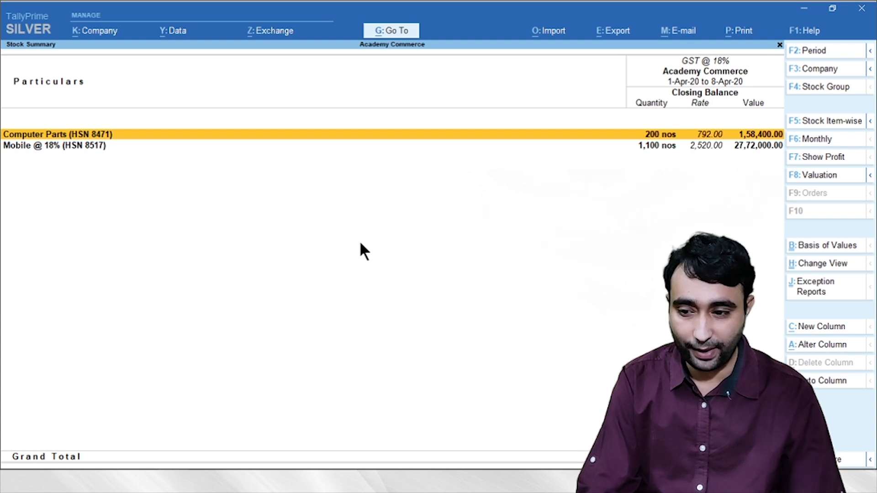
Examine the stock items under Computer Parts (HSN 8471) and Mobile @ 18% (HSN 8517), and return to the Gateway of Tally.
{"action": "key", "text": "Down"}
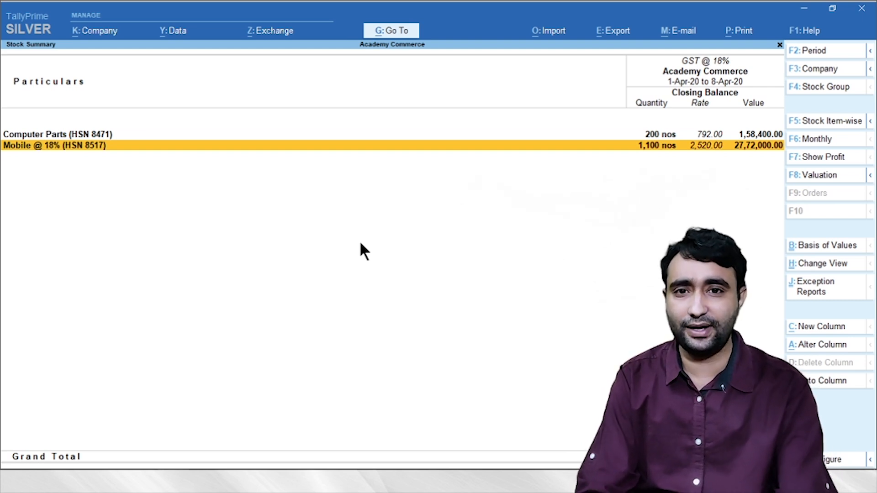
{"action": "key", "text": "Up"}
{"action": "key", "text": "Return"}
{"action": "key", "text": "Escape"}
{"action": "key", "text": "Down"}
{"action": "key", "text": "Return"}
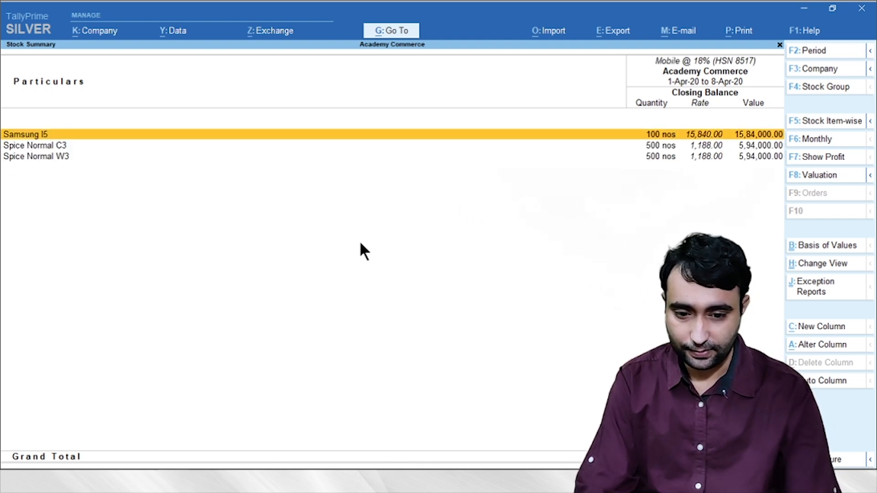
{"action": "key", "text": "Escape"}
{"action": "key", "text": "Escape"}
{"action": "key", "text": "Escape"}
{"action": "key", "text": "Up"}
{"action": "key", "text": "Up"}
{"action": "key", "text": "Up"}
{"action": "key", "text": "Up"}
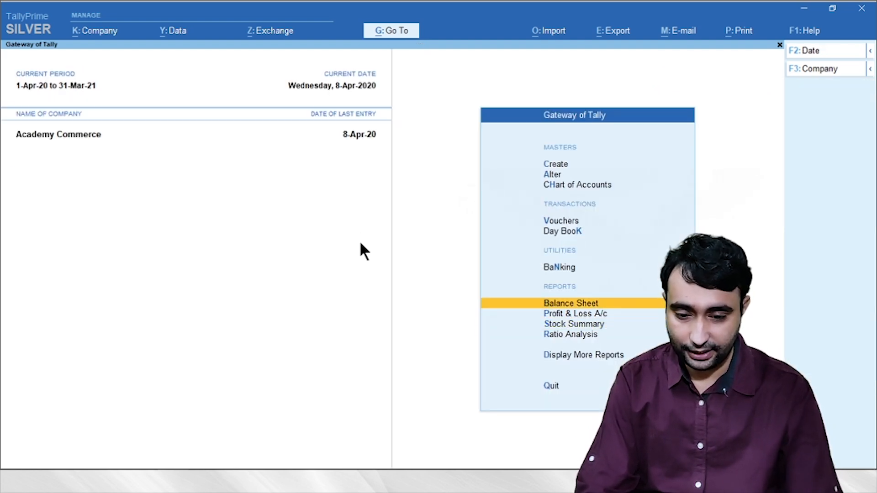
{"action": "key", "text": "Up"}
{"action": "key", "text": "Up"}
{"action": "key", "text": "Up"}
{"action": "key", "text": "Up"}
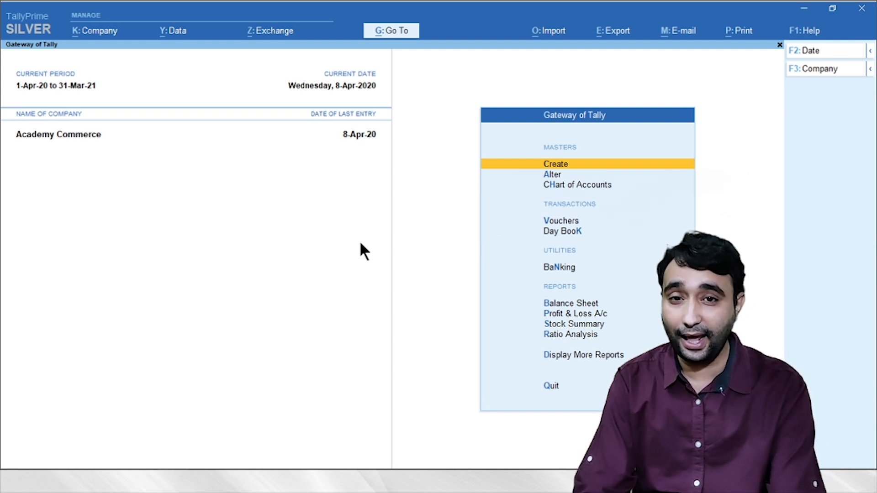
{"action": "key", "text": "Down"}
{"action": "key", "text": "Up"}
{"action": "key", "text": "Return"}
{"action": "key", "text": "Down"}
{"action": "key", "text": "Down"}
{"action": "key", "text": "Down"}
{"action": "key", "text": "Down"}
{"action": "key", "text": "Down"}
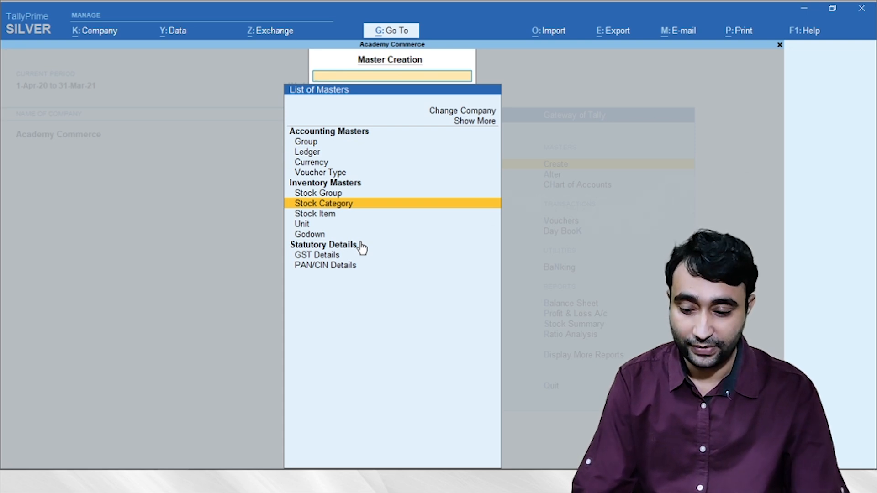
{"action": "key", "text": "Escape"}
{"action": "key", "text": "Down"}
{"action": "key", "text": "Up"}
{"action": "key", "text": "Down"}
{"action": "key", "text": "Down"}
{"action": "key", "text": "Down"}
{"action": "key", "text": "Up"}
{"action": "key", "text": "Up"}
{"action": "key", "text": "Up"}
Open a blank stock item creation form from the inventory masters.
{"action": "key", "text": "Return"}
{"action": "key", "text": "Down"}
{"action": "key", "text": "Down"}
{"action": "key", "text": "Down"}
{"action": "key", "text": "Down"}
{"action": "key", "text": "Down"}
{"action": "key", "text": "Down"}
{"action": "key", "text": "Return"}
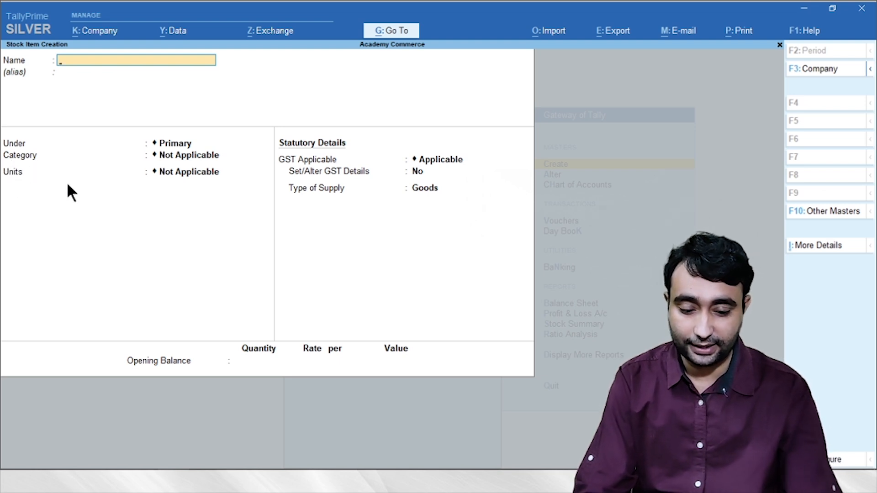
Check the inventory settings in the company features down to Enable Batches, and close them without changes.
{"action": "key", "text": "F11"}
{"action": "key", "text": "Down"}
{"action": "key", "text": "Down"}
{"action": "key", "text": "Down"}
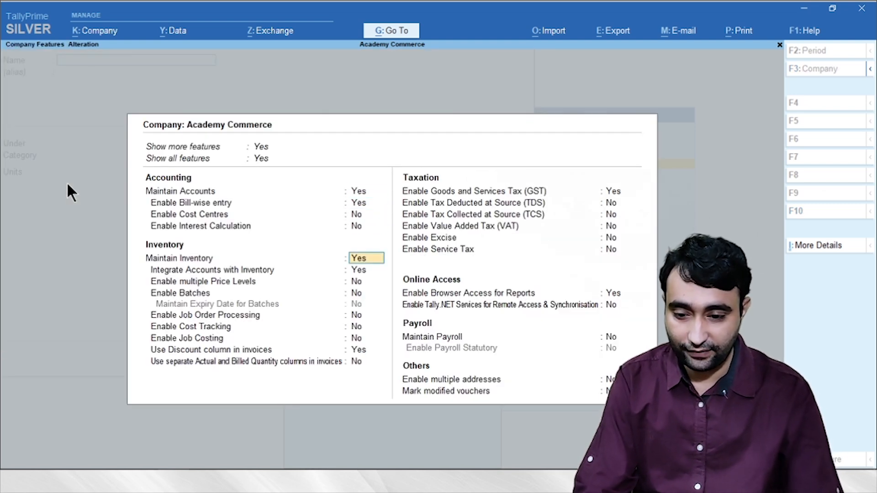
{"action": "key", "text": "Down"}
{"action": "key", "text": "Down"}
{"action": "key", "text": "Down"}
{"action": "key", "text": "Down"}
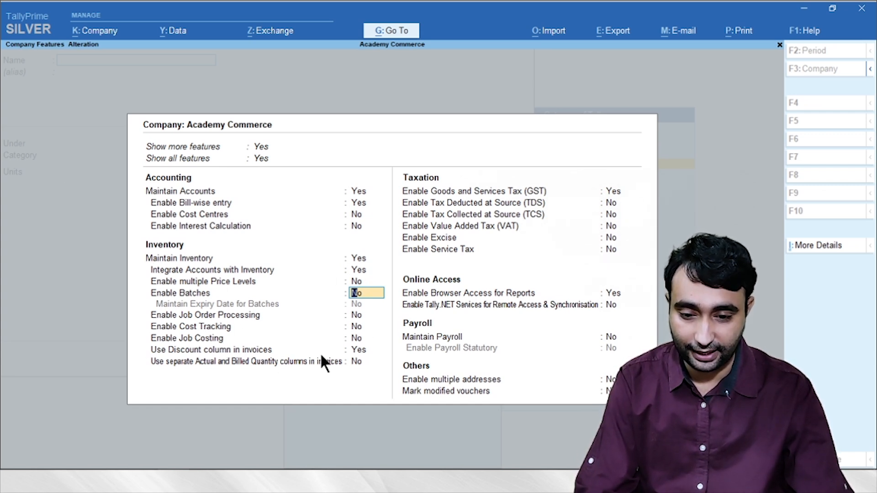
{"action": "key", "text": "Escape"}
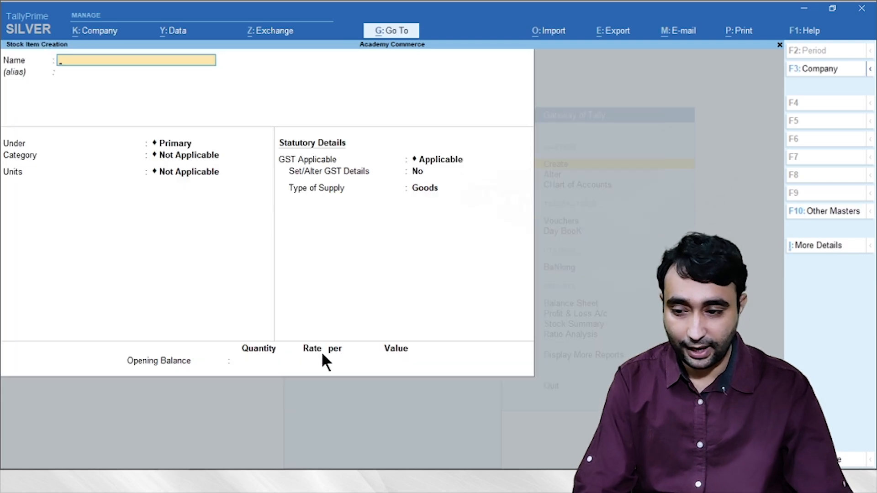
Review the stock item configuration for stock groups, categories and units, accept it unchanged and return to the Gateway of Tally.
{"action": "key", "text": "F12"}
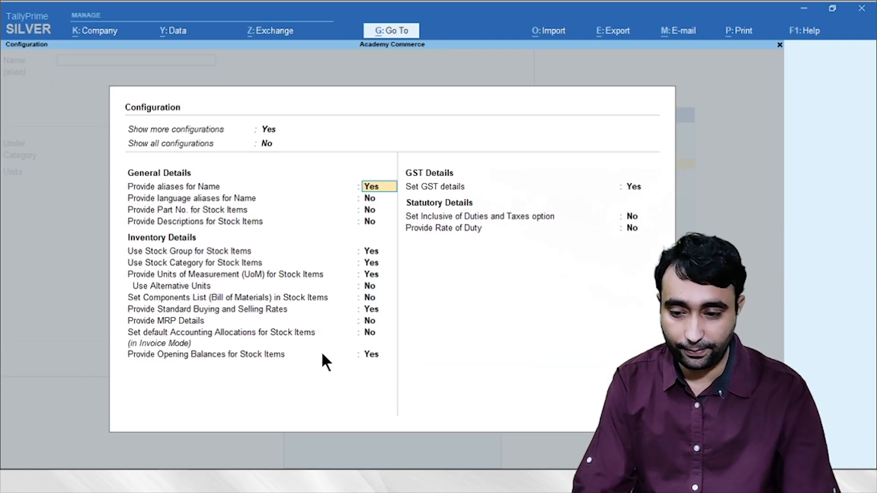
{"action": "key", "text": "Return"}
{"action": "key", "text": "Return"}
{"action": "key", "text": "Return"}
{"action": "key", "text": "Return"}
{"action": "key", "text": "Return"}
{"action": "key", "text": "Return"}
{"action": "key", "text": "Return"}
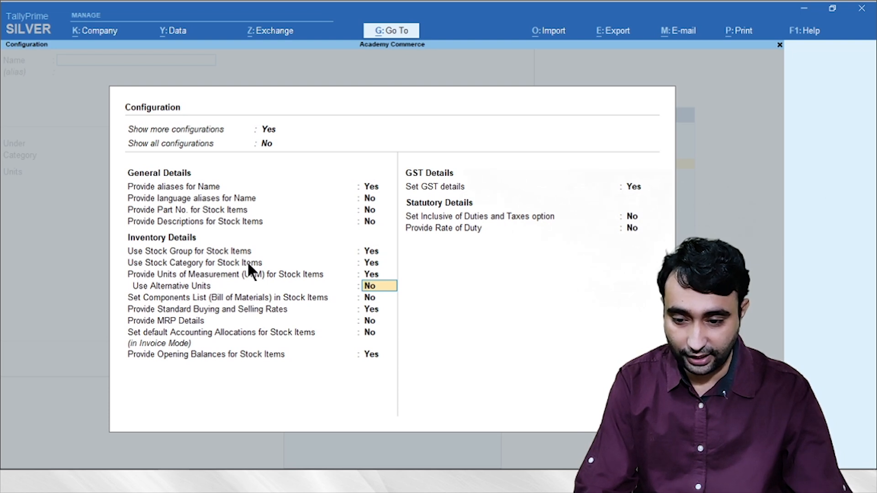
{"action": "key", "text": "Up"}
{"action": "key", "text": "Up"}
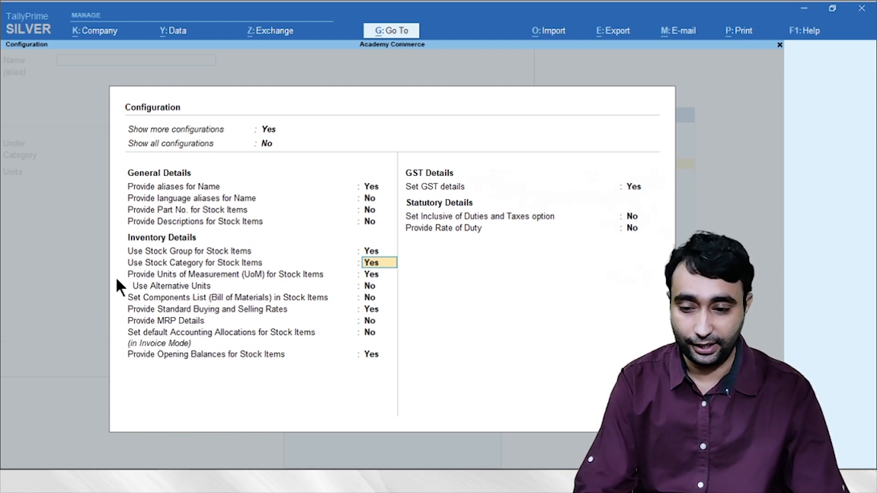
{"action": "key", "text": "ctrl+a"}
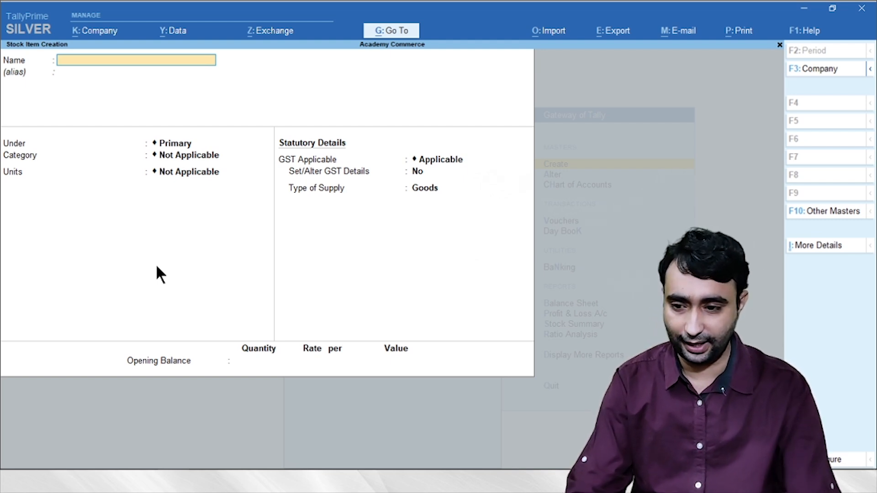
{"action": "key", "text": "Escape"}
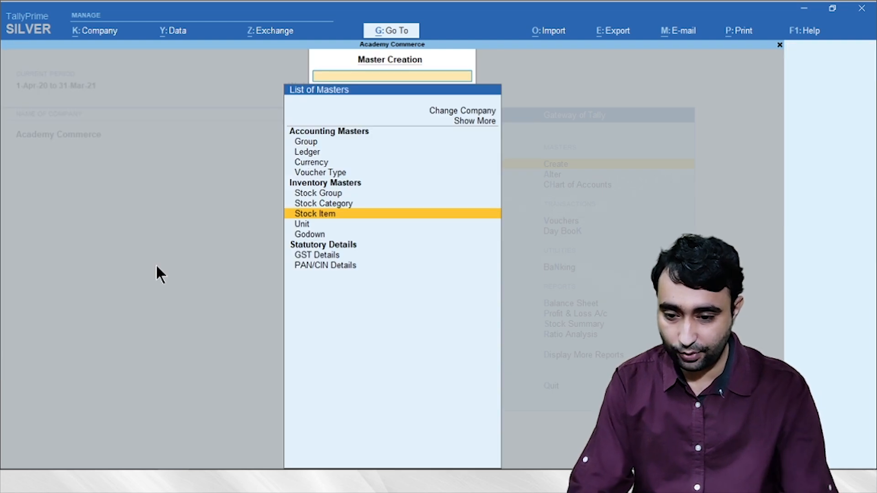
{"action": "key", "text": "Escape"}
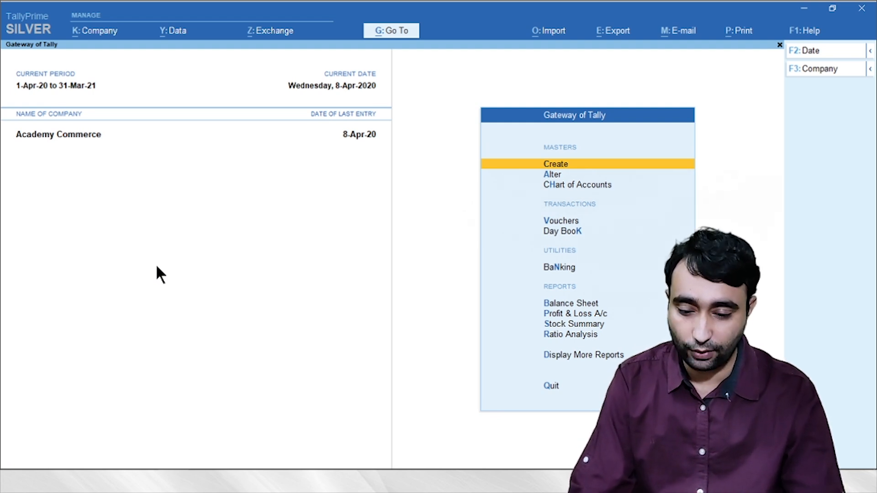
Switch to new.pdf and reread the godown requirements for mobile phones and for computers and computer parts.
{"action": "key", "text": "alt+Tab"}
{"action": "left_click", "coordinate": [418, 271]}
{"action": "left_click_drag", "start_coordinate": [269, 194], "coordinate": [391, 217]}
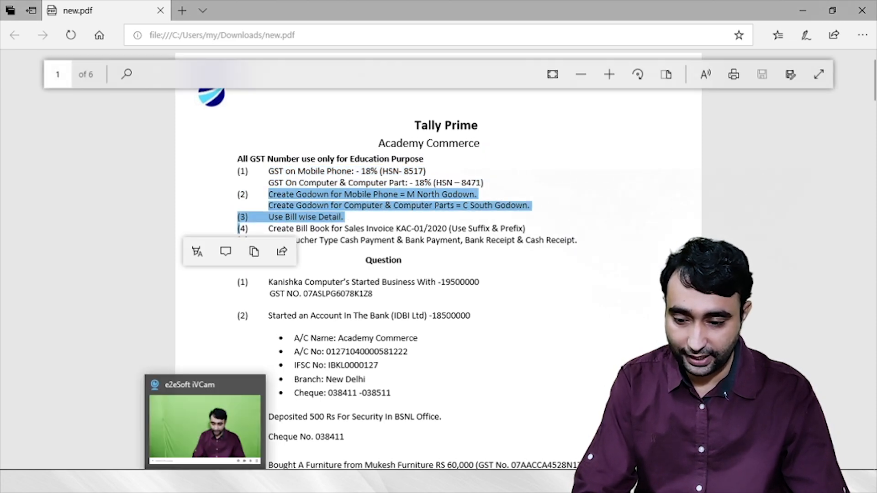
Switch to TallyPrime and open a blank godown creation form.
{"action": "mouse_move", "coordinate": [174, 482]}
{"action": "left_click", "coordinate": [174, 424]}
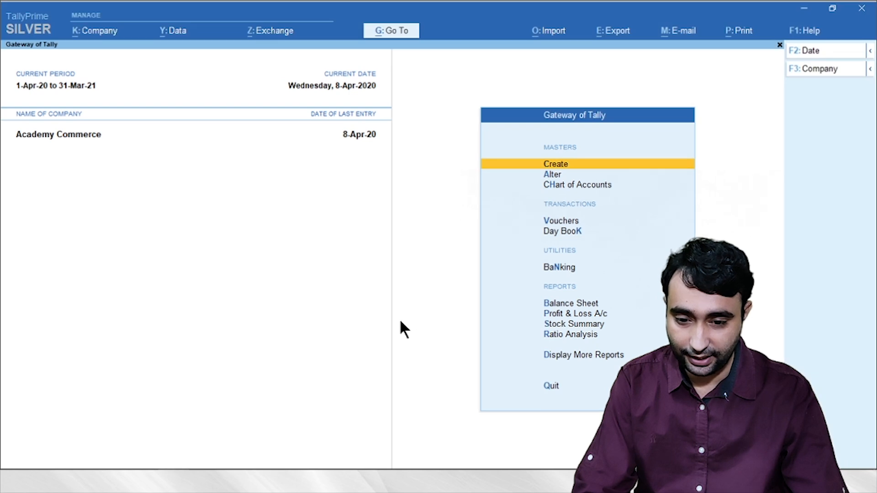
{"action": "key", "text": "Return"}
{"action": "key", "text": "Down"}
{"action": "key", "text": "Down"}
{"action": "key", "text": "Down"}
{"action": "key", "text": "Down"}
{"action": "key", "text": "Down"}
{"action": "key", "text": "Down"}
{"action": "key", "text": "Down"}
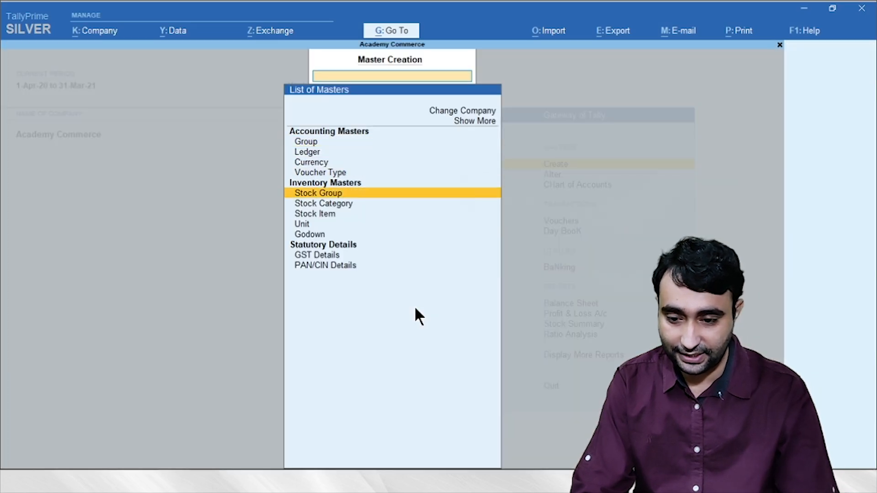
{"action": "key", "text": "Down"}
{"action": "key", "text": "Return"}
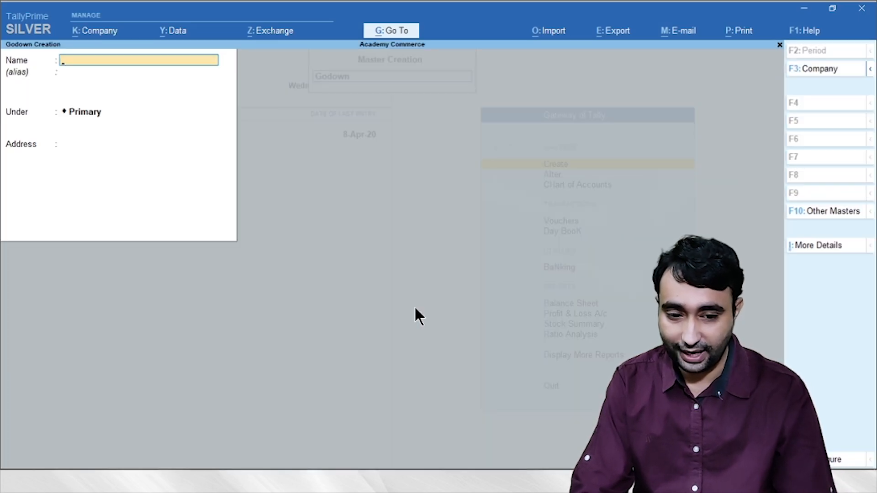
Look through the existing godown records to Main Location, and leave the godown form unchanged.
{"action": "key", "text": "Page_Up"}
{"action": "key", "text": "Page_Up"}
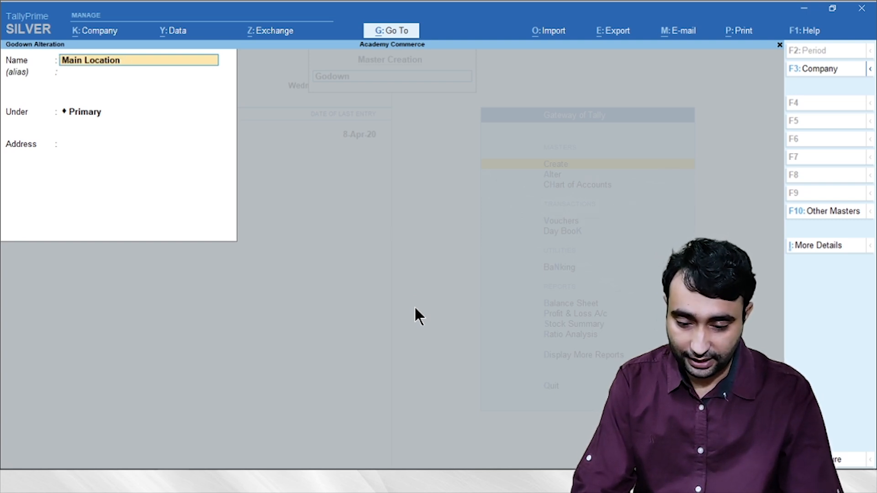
{"action": "key", "text": "Escape"}
{"action": "key", "text": "Escape"}
{"action": "key", "text": "Return"}
{"action": "key", "text": "Escape"}
{"action": "key", "text": "Return"}
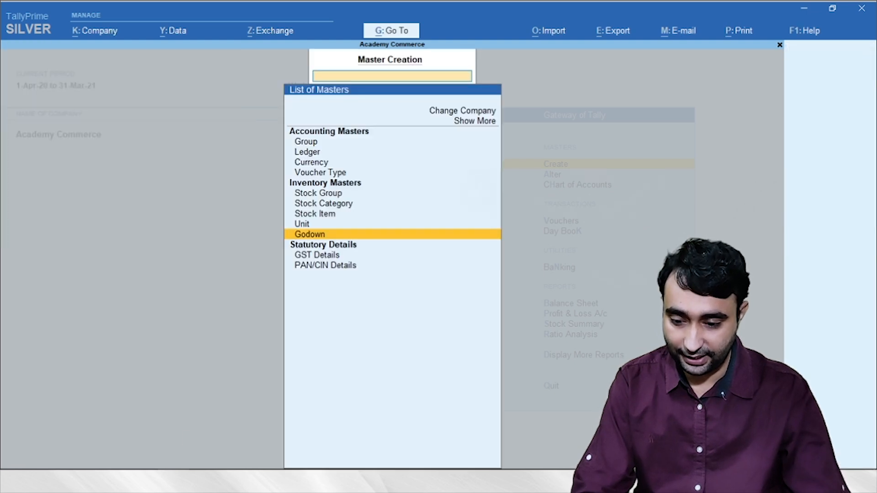
Switch to new.pdf and read the instructions for the sales invoice bill book and the cash and bank payment and receipt voucher types.
{"action": "key", "text": "alt+Tab"}
{"action": "left_click", "coordinate": [470, 306]}
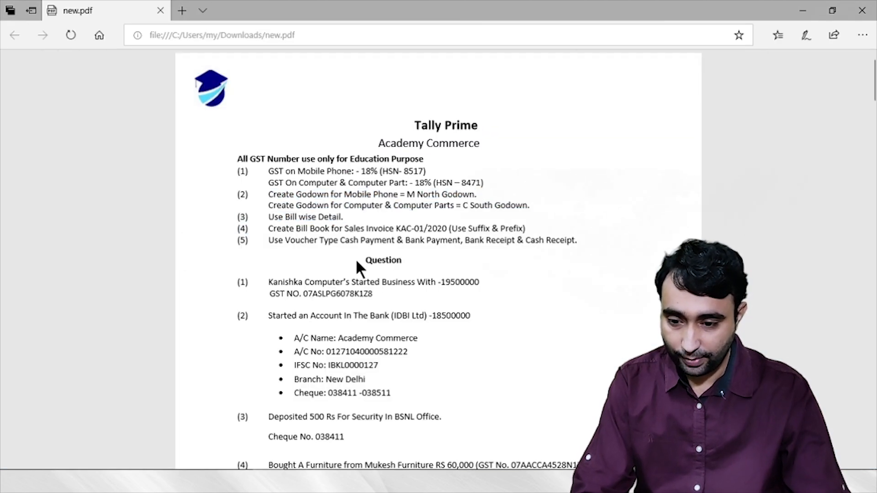
{"action": "left_click_drag", "start_coordinate": [269, 228], "coordinate": [468, 228]}
{"action": "left_click", "coordinate": [366, 258]}
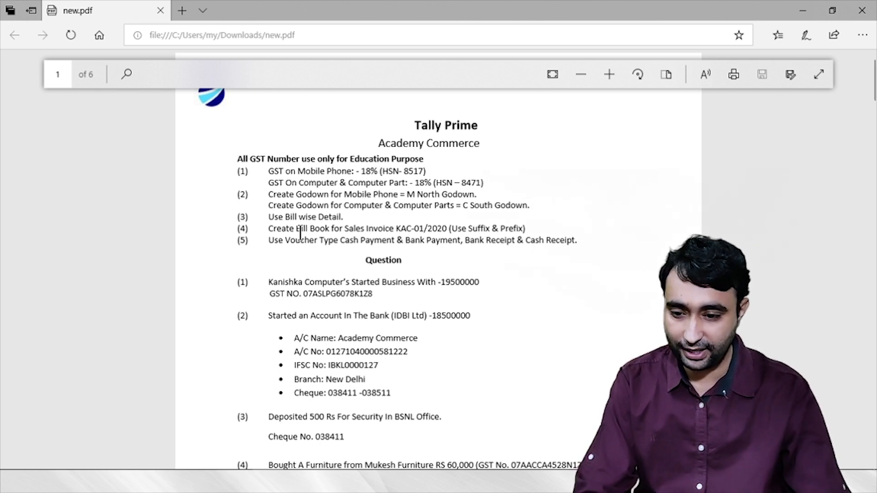
{"action": "left_click_drag", "start_coordinate": [270, 241], "coordinate": [463, 241]}
{"action": "left_click", "coordinate": [348, 265]}
{"action": "left_click_drag", "start_coordinate": [361, 240], "coordinate": [397, 241]}
{"action": "left_click_drag", "start_coordinate": [480, 241], "coordinate": [514, 244]}
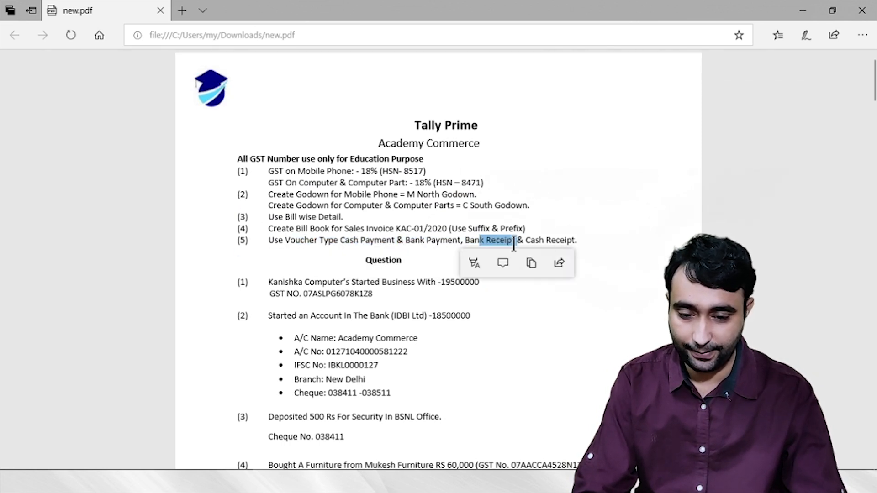
{"action": "double_click", "coordinate": [550, 241]}
{"action": "left_click_drag", "start_coordinate": [346, 241], "coordinate": [533, 269]}
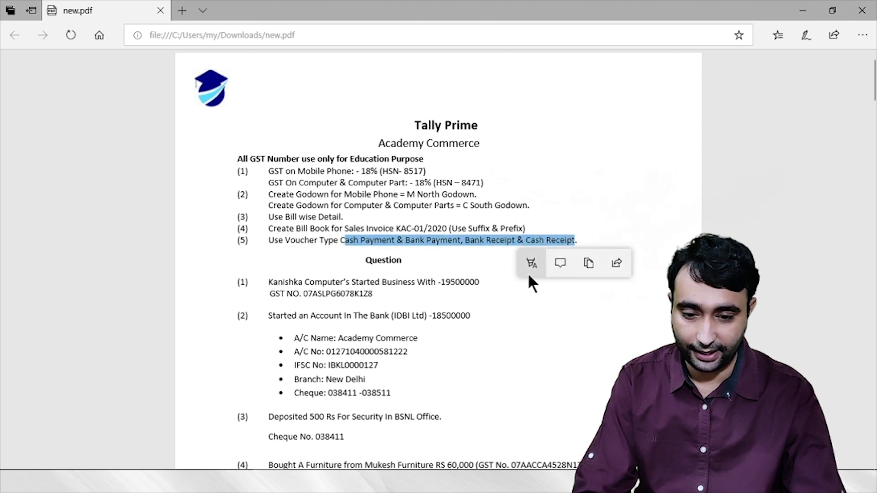
Switch to TallyPrime, view the blank voucher type creation form and quit it back to the Gateway of Tally.
{"action": "key", "text": "alt+Tab"}
{"action": "key", "text": "Down"}
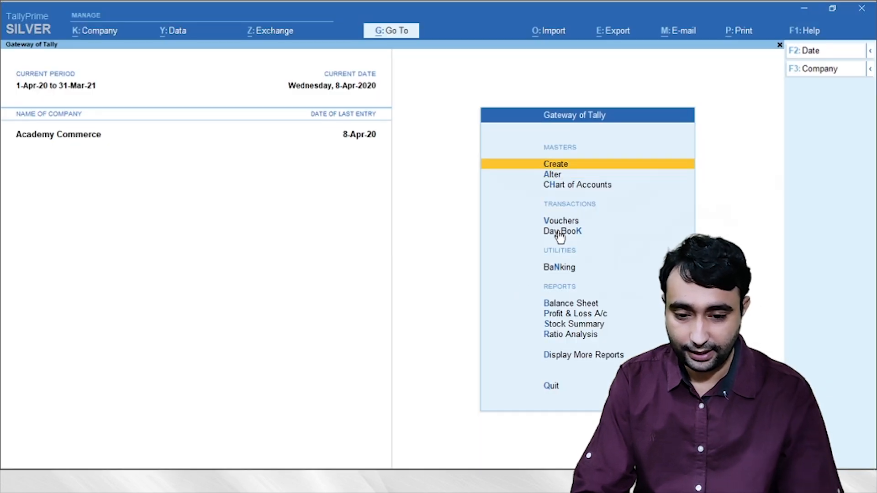
{"action": "key", "text": "Up"}
{"action": "key", "text": "Return"}
{"action": "key", "text": "Down"}
{"action": "key", "text": "Down"}
{"action": "key", "text": "Down"}
{"action": "key", "text": "Return"}
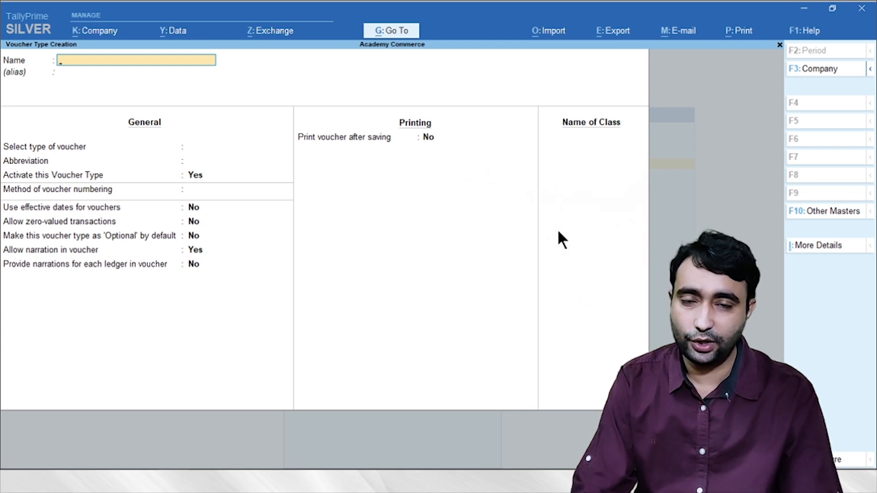
{"action": "key", "text": "Escape"}
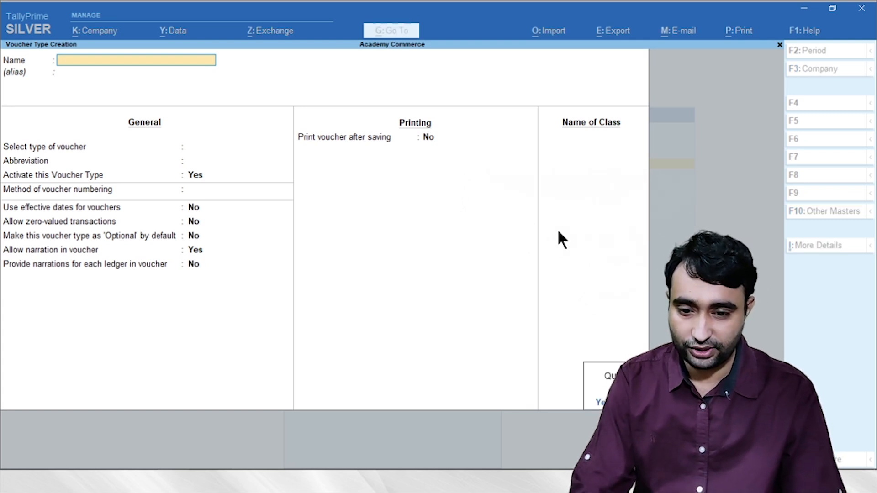
{"action": "key", "text": "y"}
{"action": "key", "text": "Escape"}
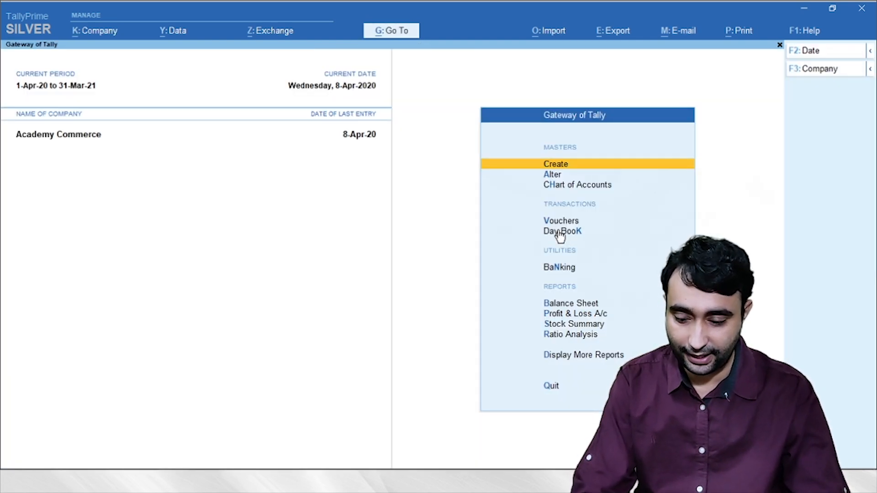
Switch to new.pdf and read the setup instructions plus questions 1 and 2 on starting the business and opening the bank account.
{"action": "key", "text": "alt+Tab"}
{"action": "left_click", "coordinate": [269, 261]}
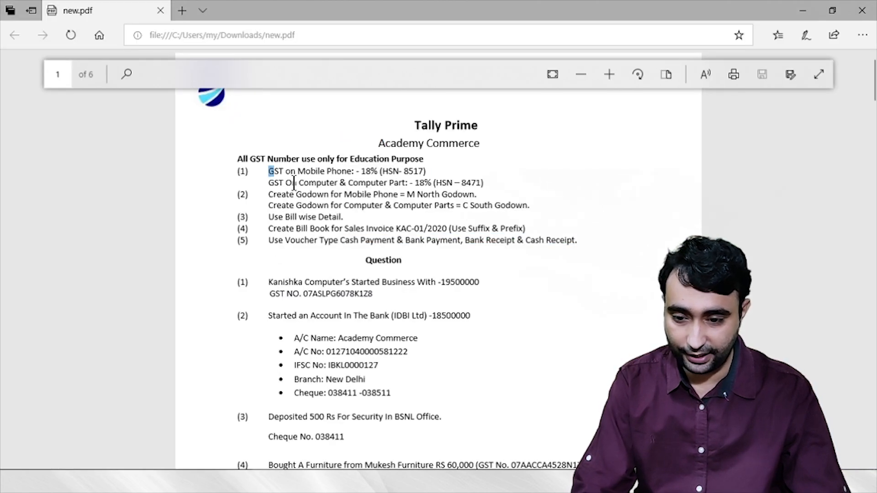
{"action": "left_click_drag", "start_coordinate": [269, 171], "coordinate": [546, 241]}
{"action": "scroll", "coordinate": [223, 197], "scroll_direction": "down", "scroll_amount": 2}
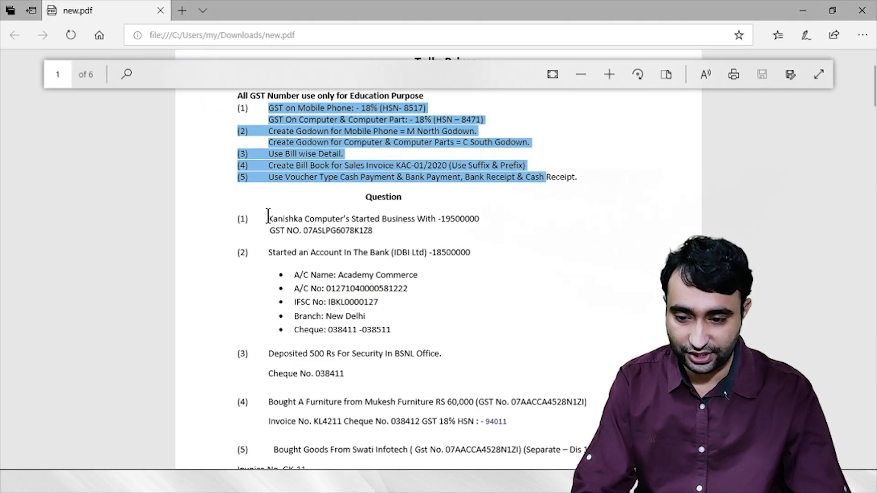
{"action": "left_click_drag", "start_coordinate": [268, 216], "coordinate": [373, 232]}
{"action": "left_click", "coordinate": [263, 272]}
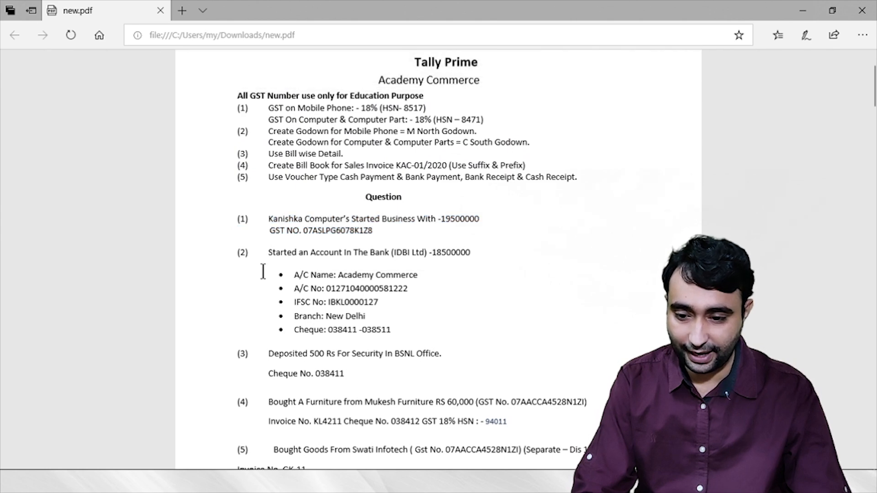
{"action": "scroll", "coordinate": [269, 265], "scroll_direction": "down", "scroll_amount": 2}
{"action": "left_click_drag", "start_coordinate": [270, 192], "coordinate": [407, 229]}
Switch to TallyPrime and show the Day Book for the period 1-4-2020 to 8-4-2020.
{"action": "key", "text": "alt+Tab"}
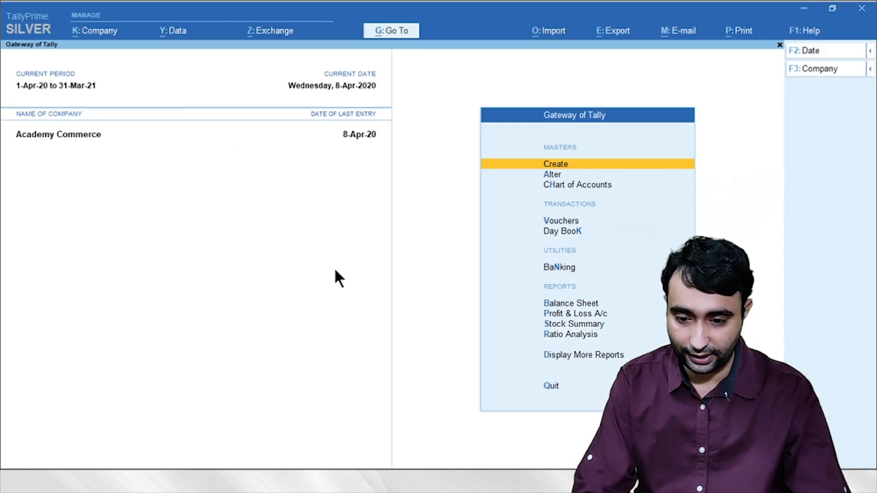
{"action": "key", "text": "Down"}
{"action": "key", "text": "Down"}
{"action": "key", "text": "Down"}
{"action": "key", "text": "Down"}
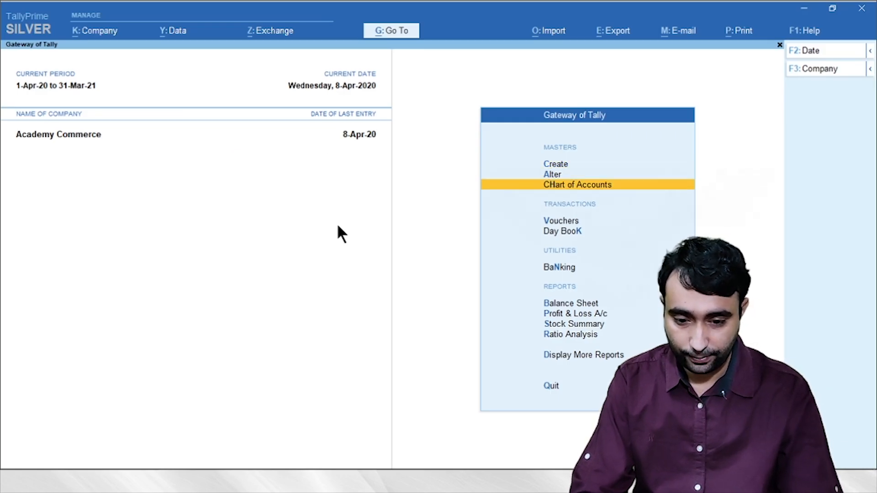
{"action": "key", "text": "Return"}
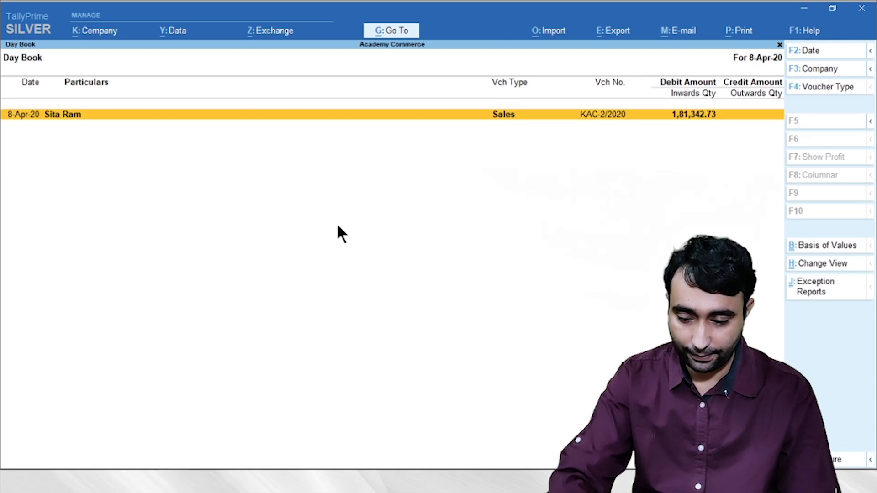
{"action": "key", "text": "F2"}
{"action": "type", "text": "1-4-2020"}
{"action": "key", "text": "Return"}
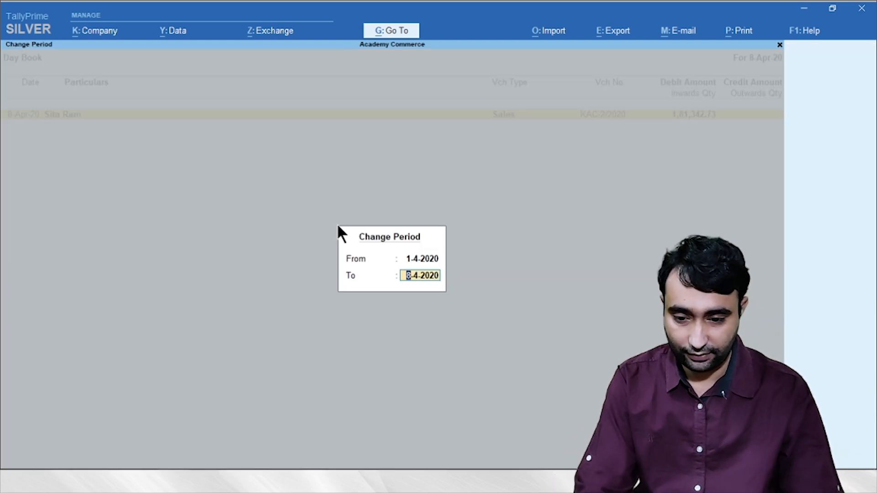
{"action": "key", "text": "Return"}
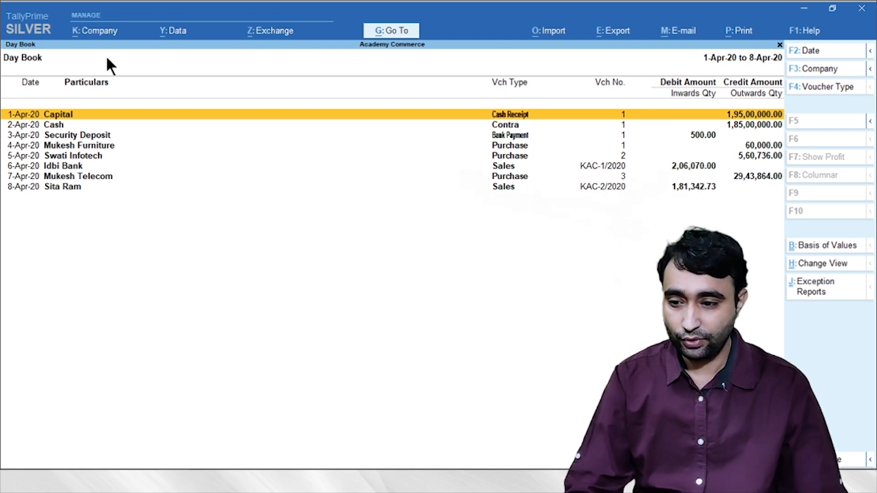
Look through the Day Book entries and return to the Capital entry of 1-Apr-20.
{"action": "key", "text": "Down"}
{"action": "key", "text": "Down"}
{"action": "key", "text": "Down"}
{"action": "key", "text": "Down"}
{"action": "key", "text": "Down"}
{"action": "key", "text": "Down"}
{"action": "key", "text": "Up"}
{"action": "key", "text": "Up"}
{"action": "key", "text": "Up"}
{"action": "key", "text": "Up"}
{"action": "key", "text": "Up"}
{"action": "key", "text": "Up"}
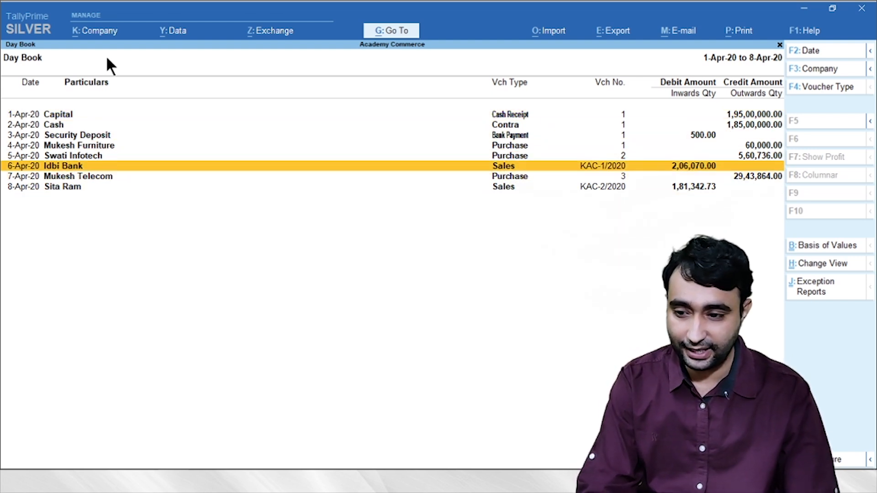
{"action": "key", "text": "Down"}
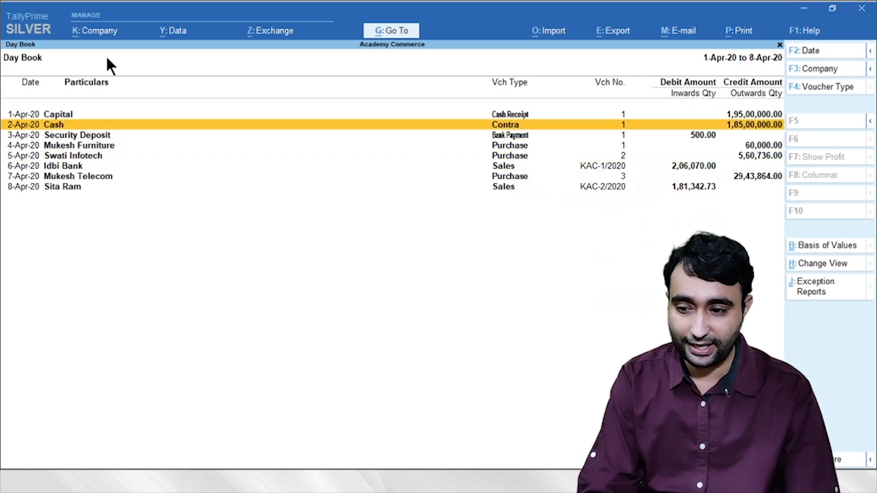
{"action": "key", "text": "Down"}
{"action": "key", "text": "Up"}
{"action": "key", "text": "Up"}
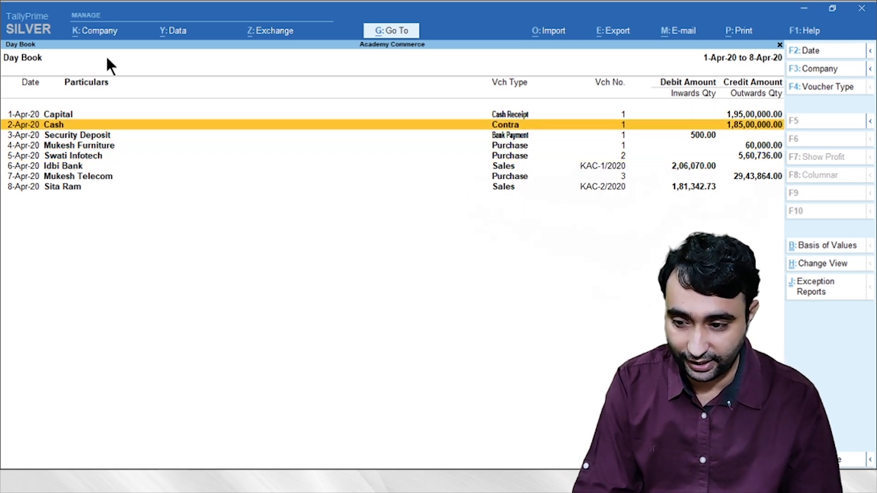
View the Cash Receipt voucher of 1-Apr-20 and the Contra voucher of 2-Apr-20, closing each without changes.
{"action": "key", "text": "Return"}
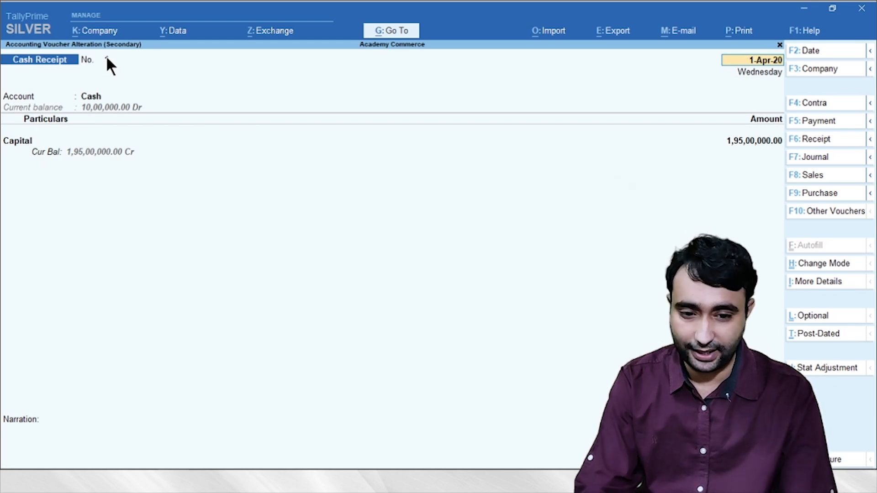
{"action": "key", "text": "BackSpace"}
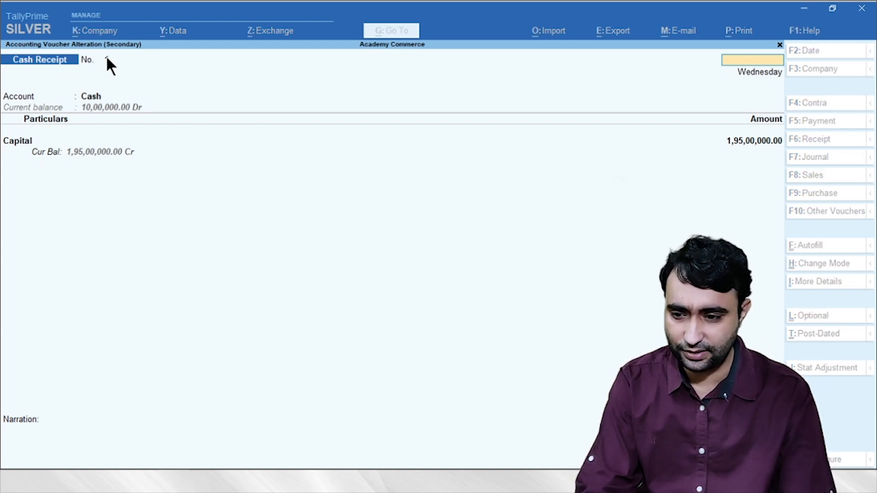
{"action": "key", "text": "Escape"}
{"action": "key", "text": "Down"}
{"action": "key", "text": "Return"}
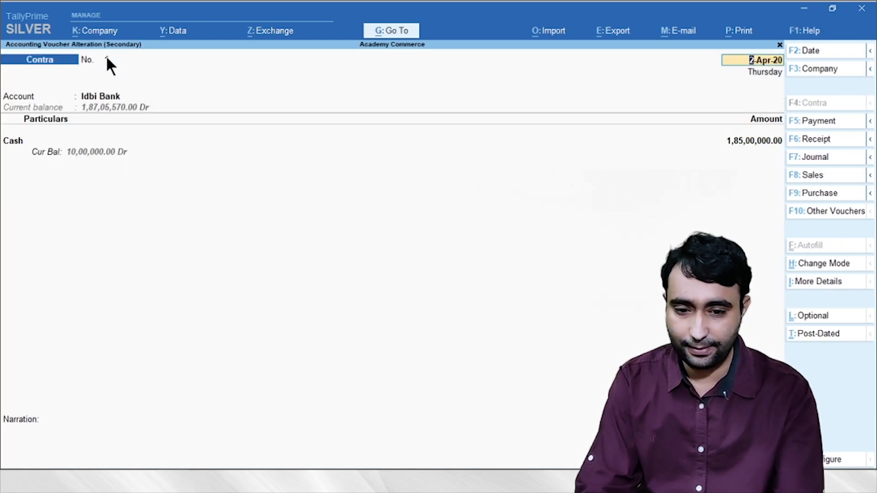
{"action": "key", "text": "BackSpace"}
{"action": "key", "text": "Escape"}
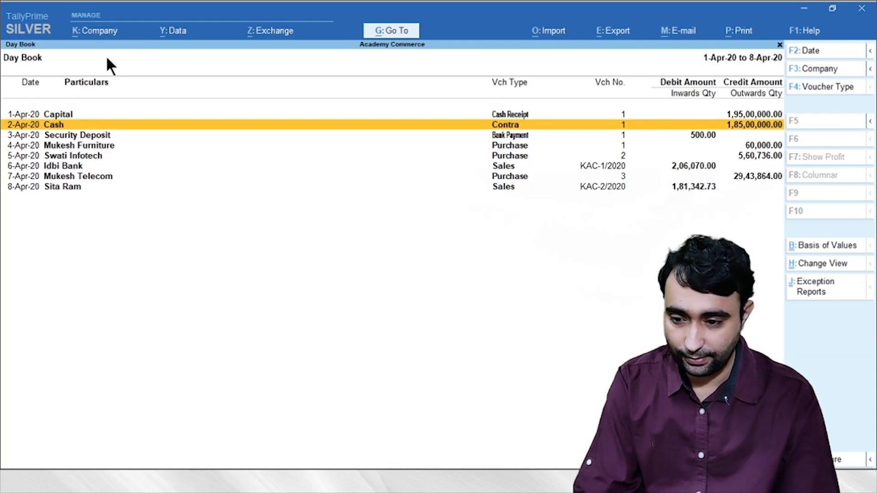
Open the Security Deposit bank payment voucher of 3-Apr-20 and go through it to its Idbi Bank allocations.
{"action": "key", "text": "Down"}
{"action": "key", "text": "Return"}
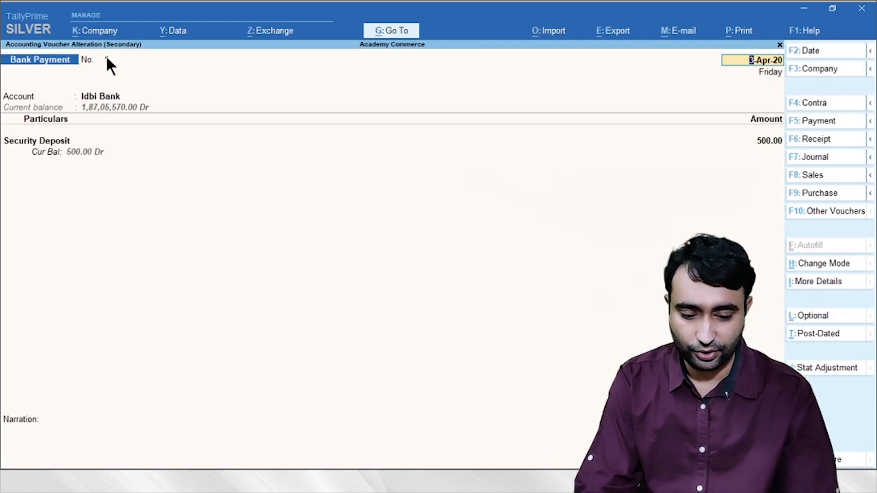
{"action": "key", "text": "Return"}
{"action": "key", "text": "Return"}
{"action": "key", "text": "Return"}
{"action": "key", "text": "Return"}
{"action": "key", "text": "Return"}
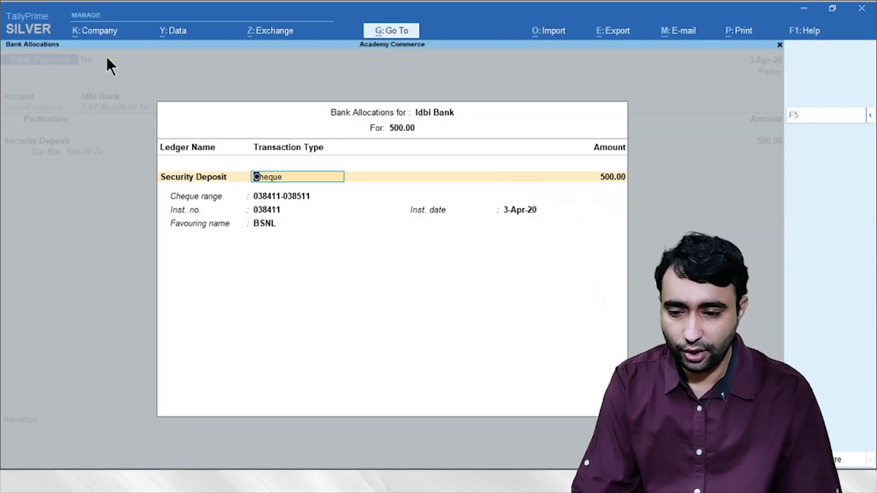
Accept the cheque allocation with BSNL as the favouring name, skip printing the cheque and select the Mukesh Furniture entry.
{"action": "key", "text": "Return"}
{"action": "key", "text": "Return"}
{"action": "key", "text": "Return"}
{"action": "type", "text": "BSNL"}
{"action": "key", "text": "Return"}
{"action": "key", "text": "Return"}
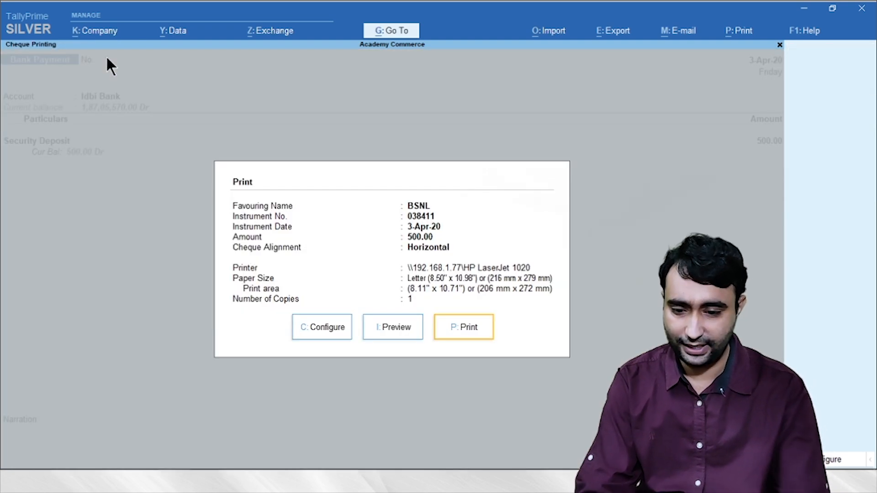
{"action": "key", "text": "Escape"}
{"action": "key", "text": "Down"}
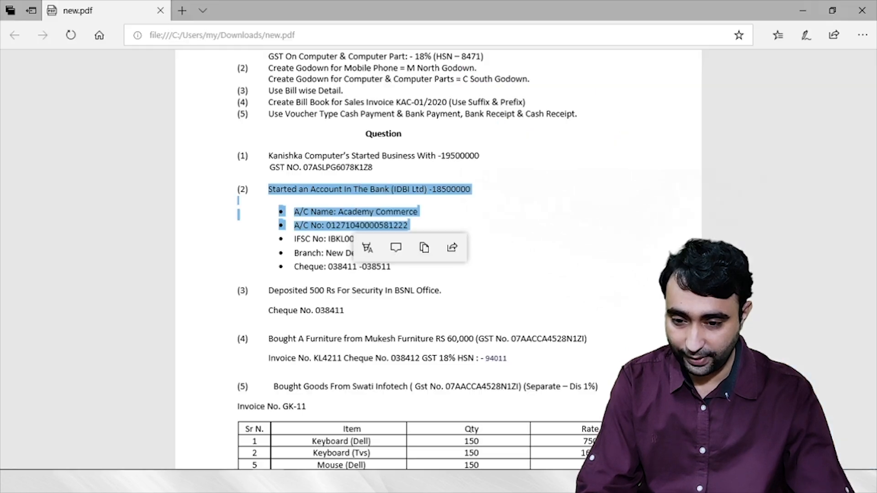
Switch to new.pdf and read question 4 on the Mukesh Furniture purchase, including its invoice number and GST rate.
{"action": "key", "text": "alt+Tab"}
{"action": "left_click", "coordinate": [511, 312]}
{"action": "scroll", "coordinate": [255, 215], "scroll_direction": "down", "scroll_amount": 3}
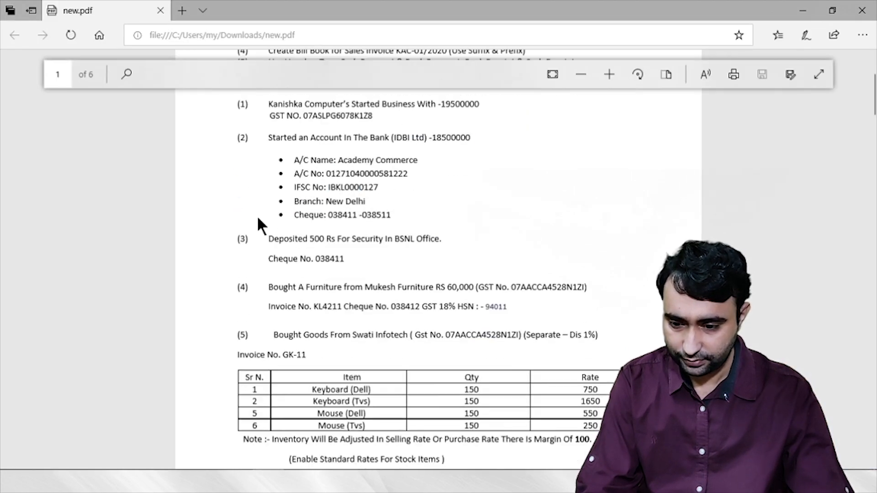
{"action": "left_click_drag", "start_coordinate": [268, 214], "coordinate": [587, 215]}
{"action": "left_click", "coordinate": [637, 190]}
{"action": "left_click_drag", "start_coordinate": [366, 221], "coordinate": [476, 214]}
{"action": "left_click", "coordinate": [345, 265]}
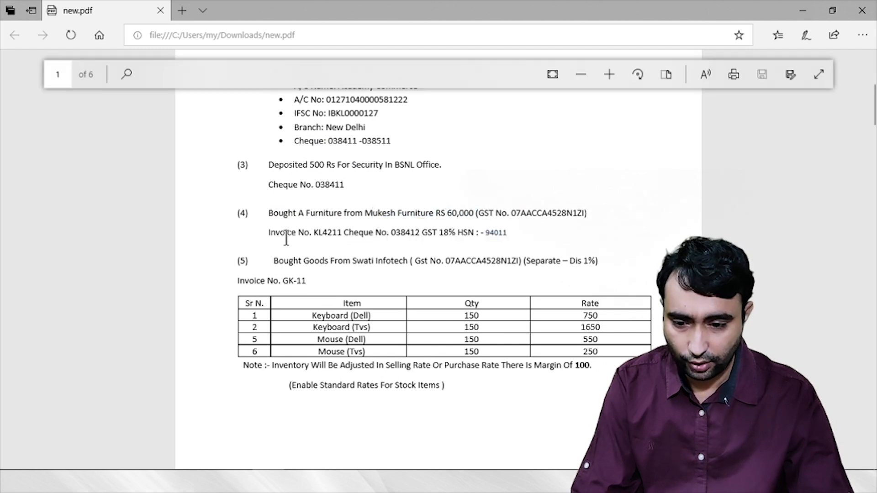
{"action": "double_click", "coordinate": [328, 232]}
{"action": "left_click_drag", "start_coordinate": [421, 232], "coordinate": [449, 230]}
{"action": "left_click", "coordinate": [505, 229]}
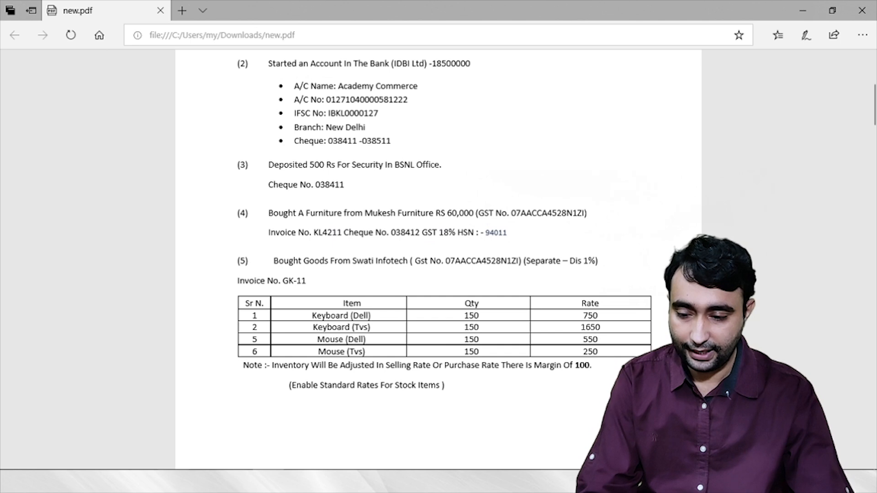
Switch to TallyPrime and open the configuration of the Mukesh Furniture purchase voucher.
{"action": "key", "text": "alt+Tab"}
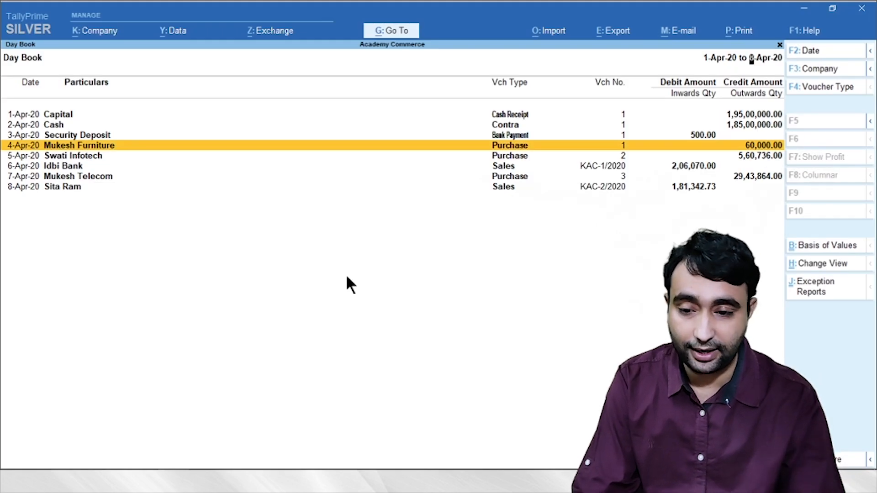
{"action": "key", "text": "Return"}
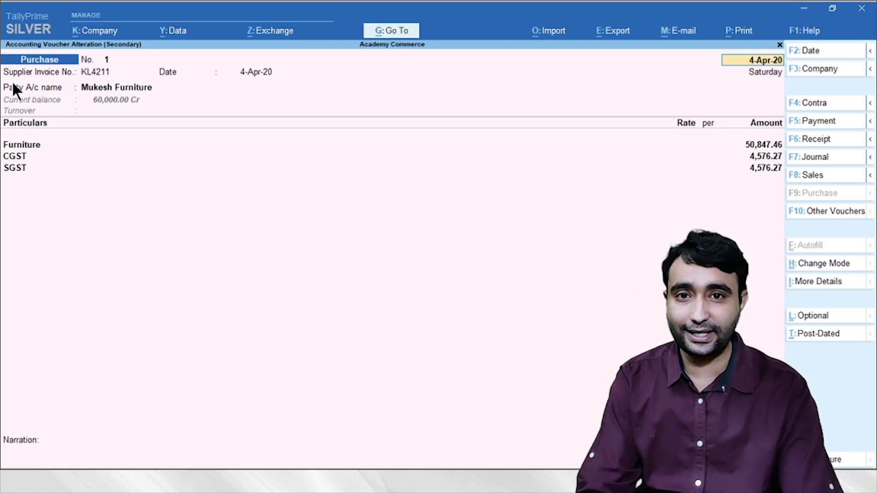
{"action": "key", "text": "F12"}
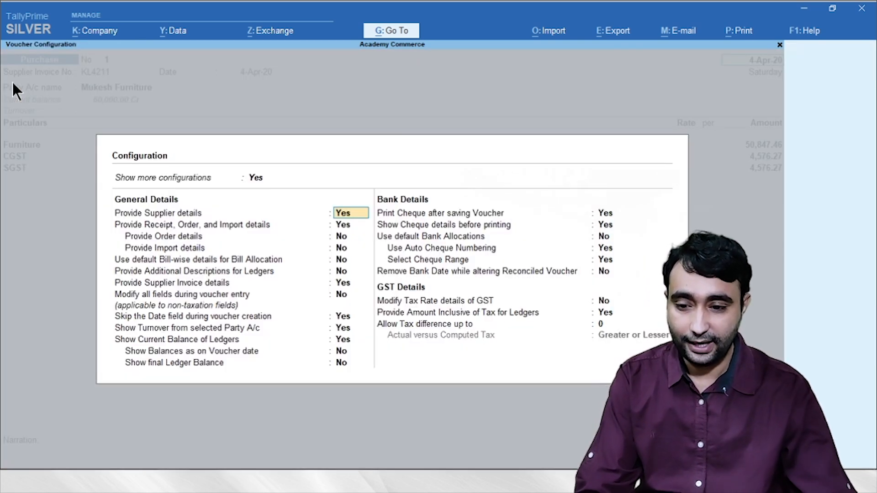
Set Show more configurations to No, and back to Yes, in the voucher configuration.
{"action": "key", "text": "Up"}
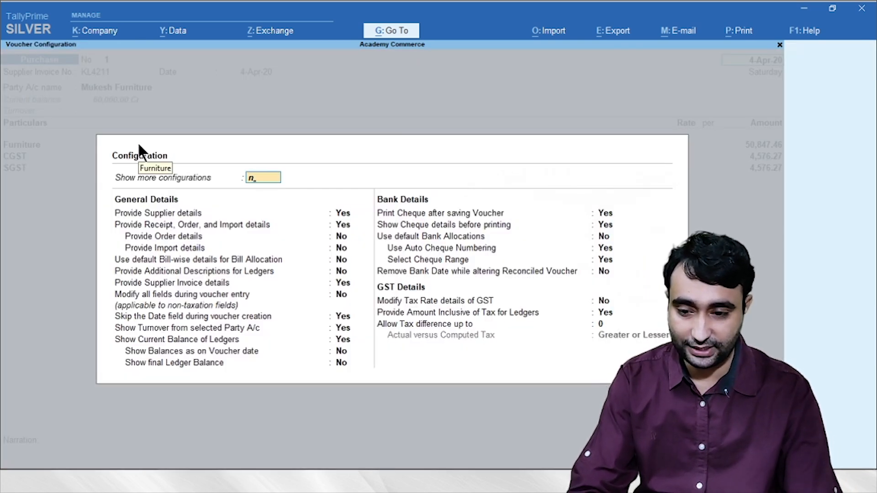
{"action": "key", "text": "n"}
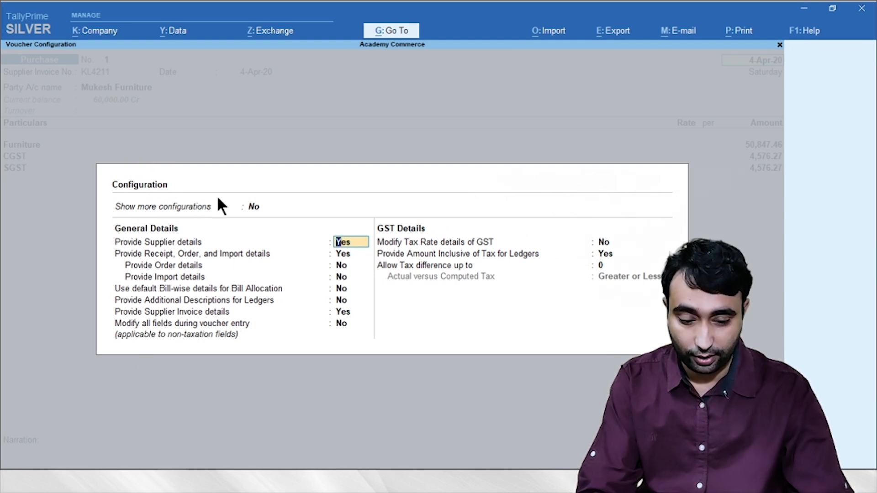
{"action": "key", "text": "Up"}
{"action": "type", "text": "y"}
{"action": "key", "text": "Return"}
Set Provide Supplier Invoice details to No in the purchase voucher configuration.
{"action": "key", "text": "Down"}
{"action": "key", "text": "Down"}
{"action": "key", "text": "Down"}
{"action": "key", "text": "Down"}
{"action": "key", "text": "Down"}
{"action": "key", "text": "Down"}
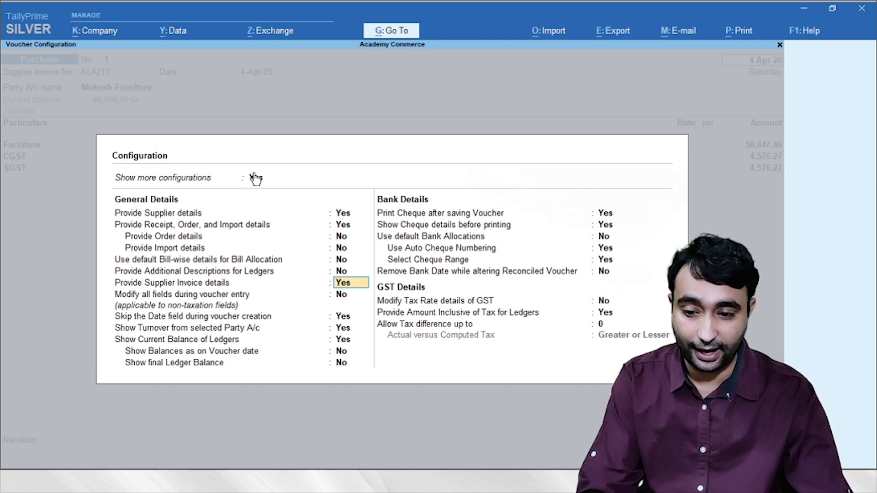
{"action": "key", "text": "Up"}
{"action": "key", "text": "Up"}
{"action": "key", "text": "Up"}
{"action": "key", "text": "Up"}
{"action": "key", "text": "Down"}
{"action": "key", "text": "Down"}
{"action": "key", "text": "Down"}
{"action": "key", "text": "Down"}
{"action": "key", "text": "Down"}
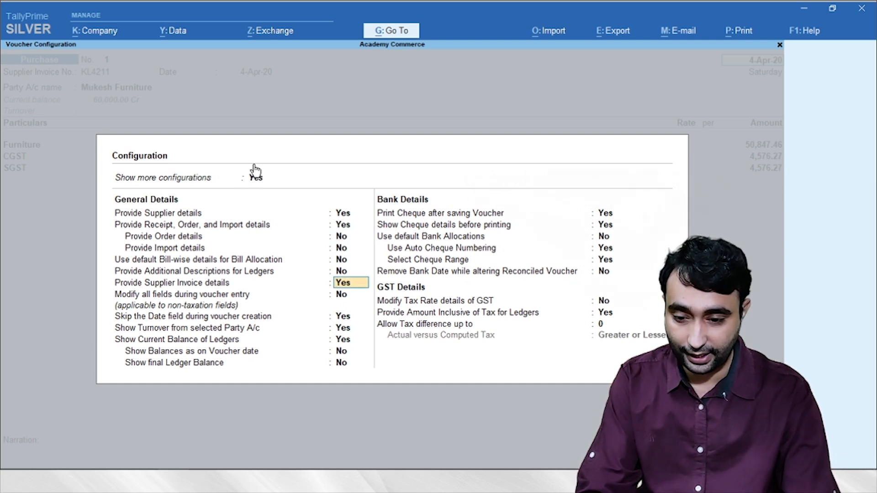
{"action": "key", "text": "Up"}
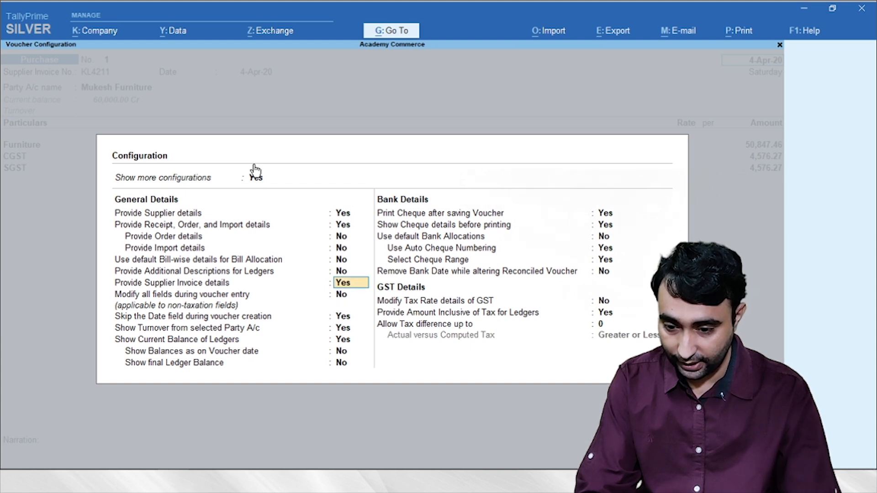
{"action": "type", "text": "n"}
{"action": "key", "text": "Return"}
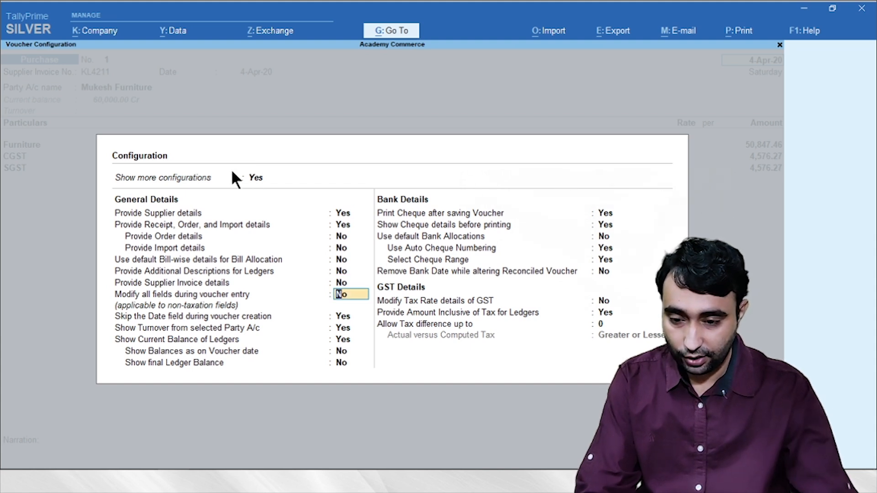
Set Show more configurations to No and save the voucher configuration.
{"action": "left_click", "coordinate": [257, 180]}
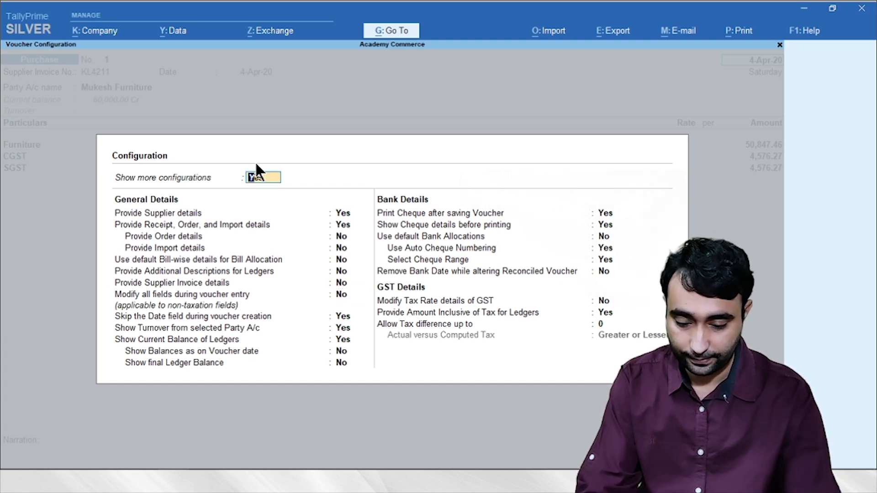
{"action": "type", "text": "n"}
{"action": "key", "text": "Return"}
{"action": "key", "text": "ctrl+a"}
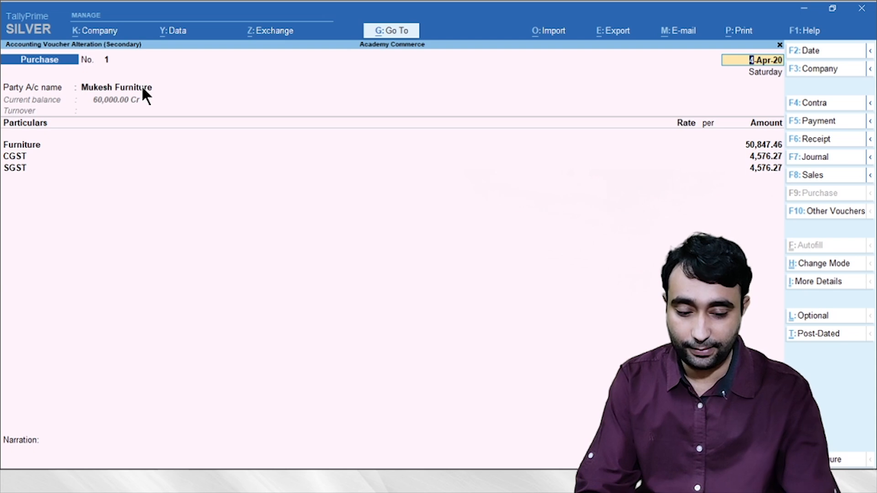
Set Show more configurations to Yes in the Mukesh Furniture purchase voucher's configuration.
{"action": "key", "text": "F12"}
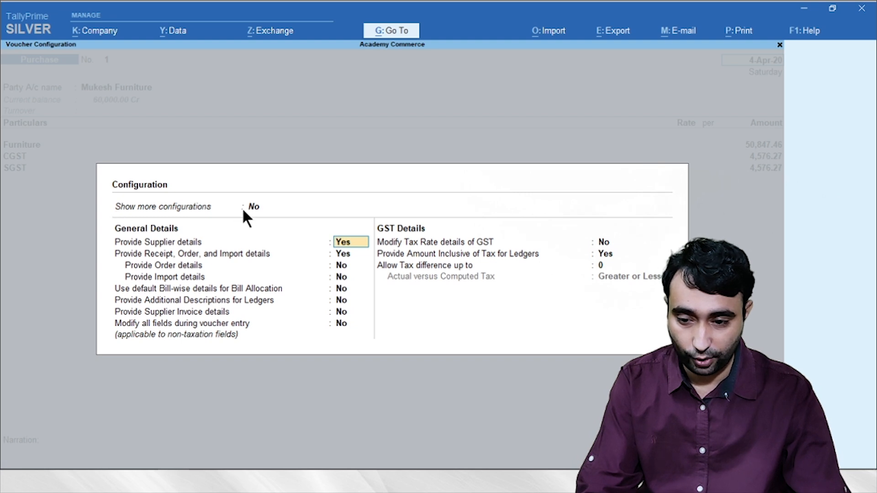
{"action": "left_click", "coordinate": [254, 208]}
{"action": "type", "text": "y"}
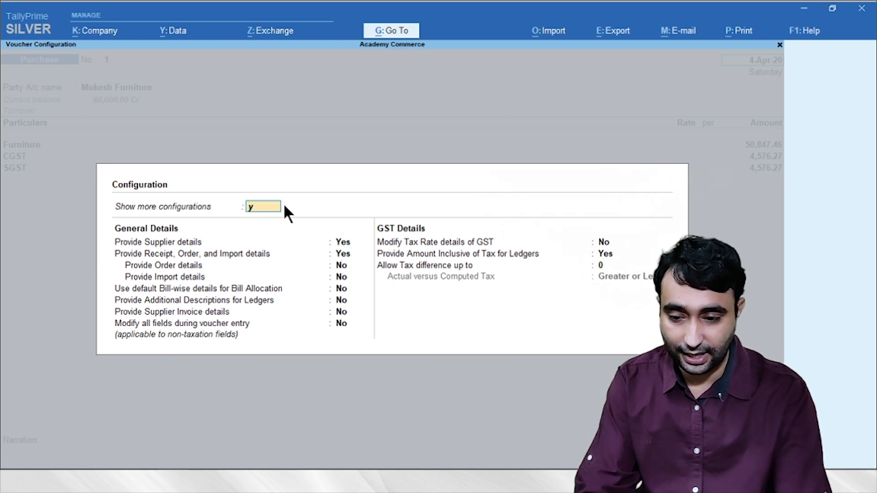
{"action": "key", "text": "Return"}
Set Provide Supplier Invoice details to Yes in the purchase voucher configuration and save it.
{"action": "key", "text": "Return"}
{"action": "key", "text": "Return"}
{"action": "key", "text": "Return"}
{"action": "key", "text": "Return"}
{"action": "key", "text": "Return"}
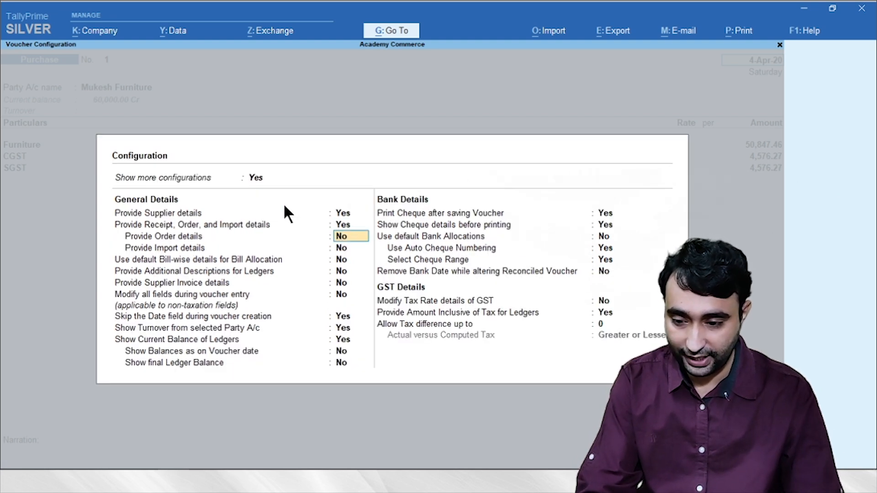
{"action": "key", "text": "Return"}
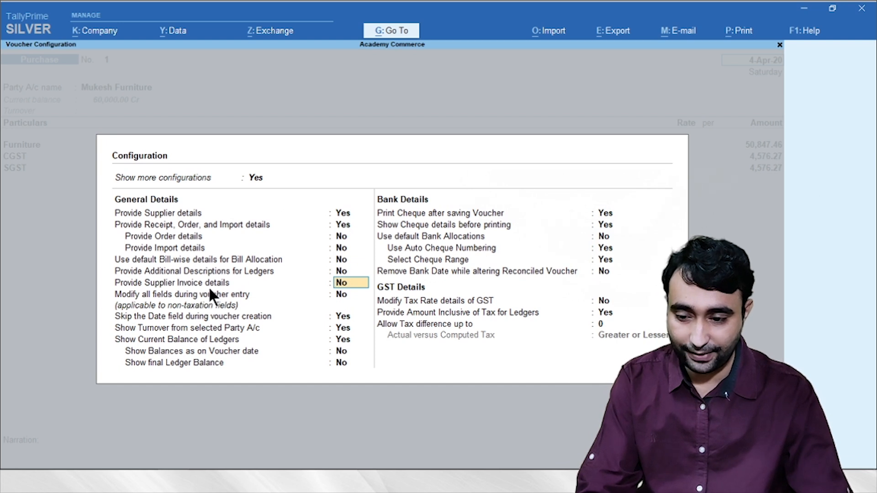
{"action": "type", "text": "y"}
{"action": "key", "text": "Return"}
{"action": "key", "text": "Return"}
{"action": "key", "text": "Return"}
{"action": "key", "text": "Return"}
{"action": "key", "text": "Return"}
{"action": "key", "text": "Return"}
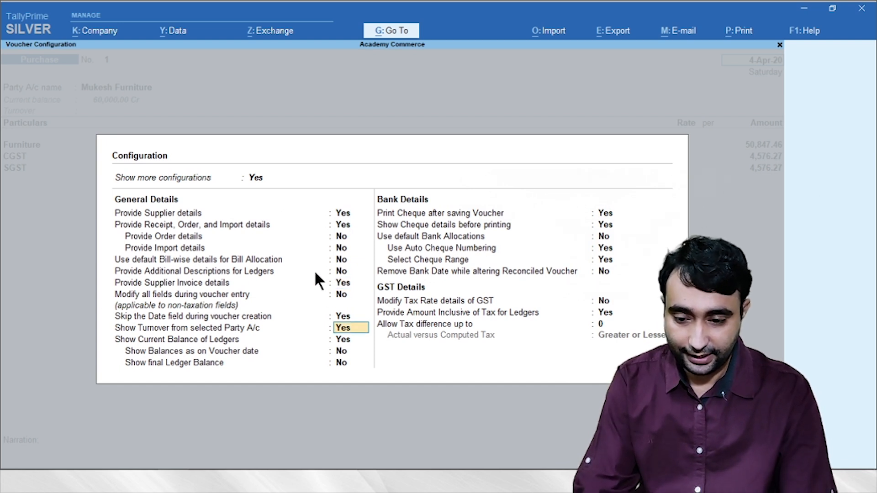
{"action": "key", "text": "Return"}
{"action": "key", "text": "Return"}
{"action": "key", "text": "Return"}
{"action": "key", "text": "Return"}
{"action": "key", "text": "Return"}
{"action": "key", "text": "Return"}
{"action": "key", "text": "Return"}
{"action": "key", "text": "Return"}
{"action": "key", "text": "Return"}
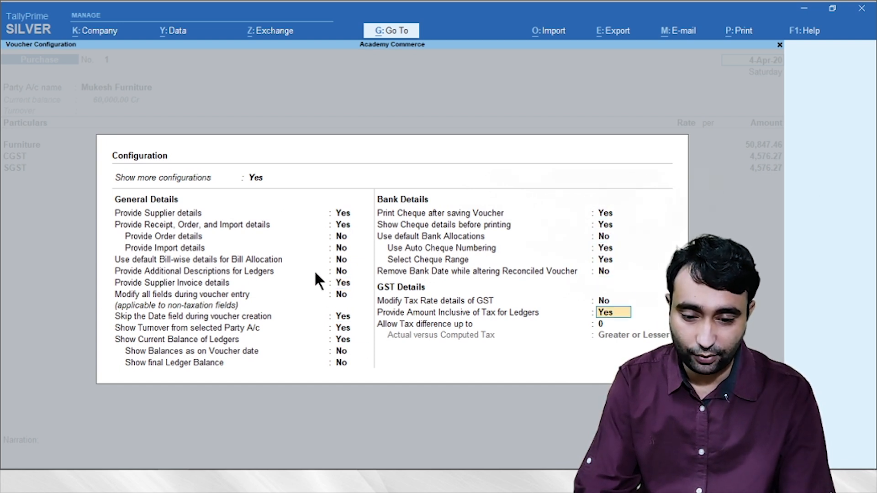
{"action": "key", "text": "Return"}
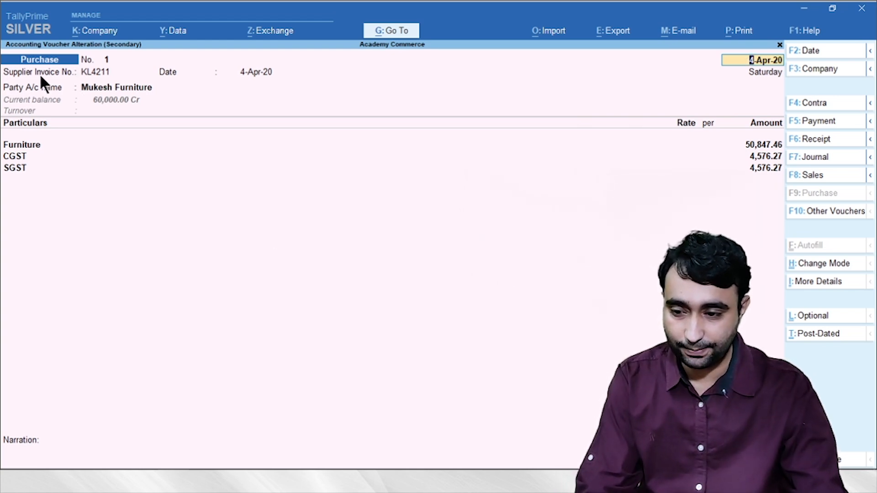
Examine the Furniture ledger line and its amount in the Mukesh Furniture purchase voucher.
{"action": "left_click", "coordinate": [215, 218]}
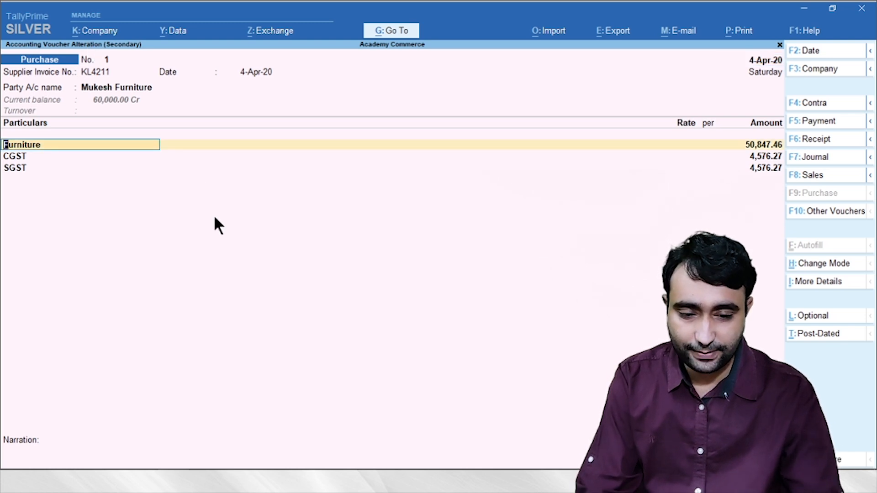
{"action": "key", "text": "Return"}
{"action": "key", "text": "Return"}
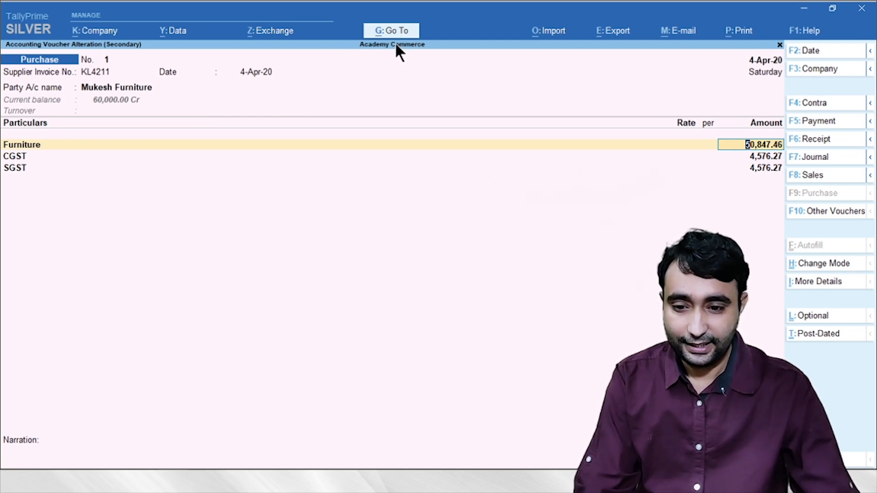
Open the GSTR-3B report, look through its return tables, and return to the purchase voucher.
{"action": "left_click", "coordinate": [393, 29]}
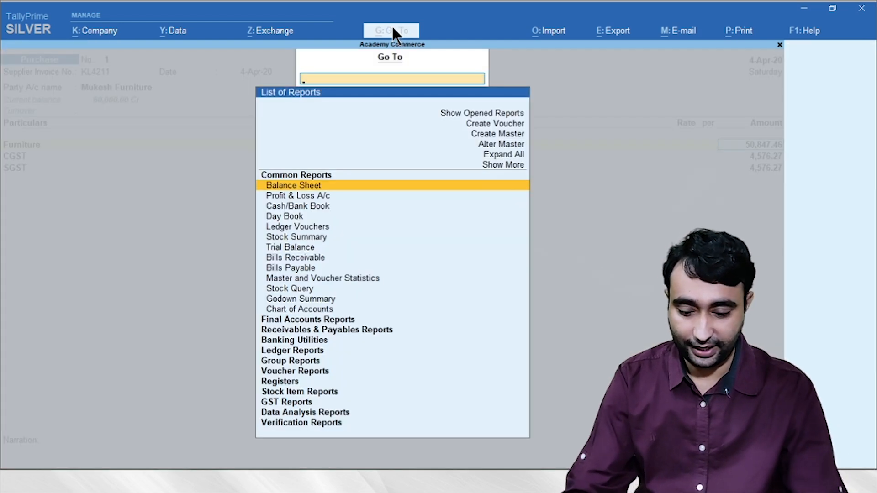
{"action": "type", "text": "Gstr"}
{"action": "key", "text": "Down"}
{"action": "key", "text": "Down"}
{"action": "key", "text": "Return"}
{"action": "key", "text": "Down"}
{"action": "key", "text": "Down"}
{"action": "key", "text": "Down"}
{"action": "key", "text": "Down"}
{"action": "key", "text": "Down"}
{"action": "key", "text": "Down"}
{"action": "key", "text": "Down"}
{"action": "key", "text": "Down"}
{"action": "key", "text": "Up"}
{"action": "key", "text": "Up"}
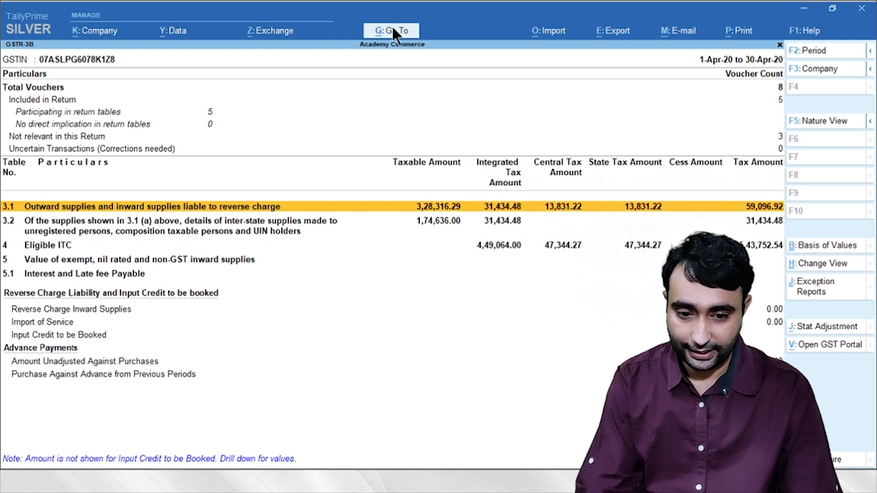
{"action": "key", "text": "Escape"}
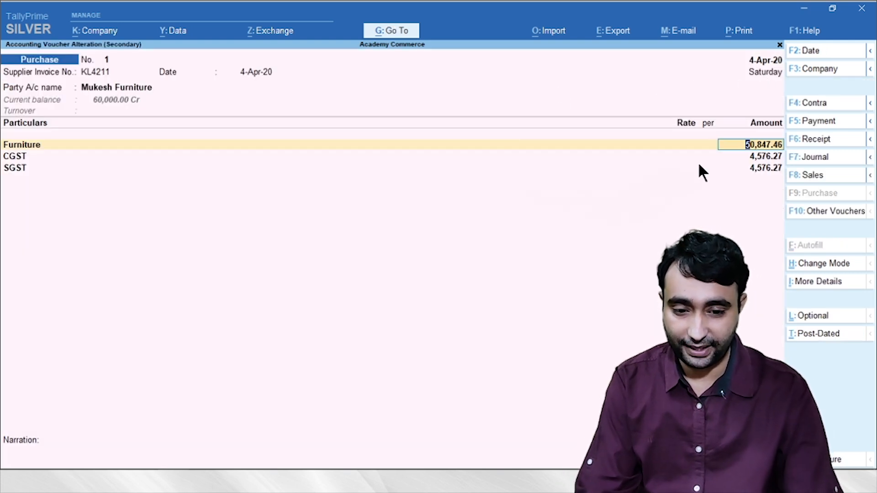
Reopen the GSTR-3B report from the Mukesh Furniture purchase voucher.
{"action": "key", "text": "alt"}
{"action": "key", "text": "alt+g"}
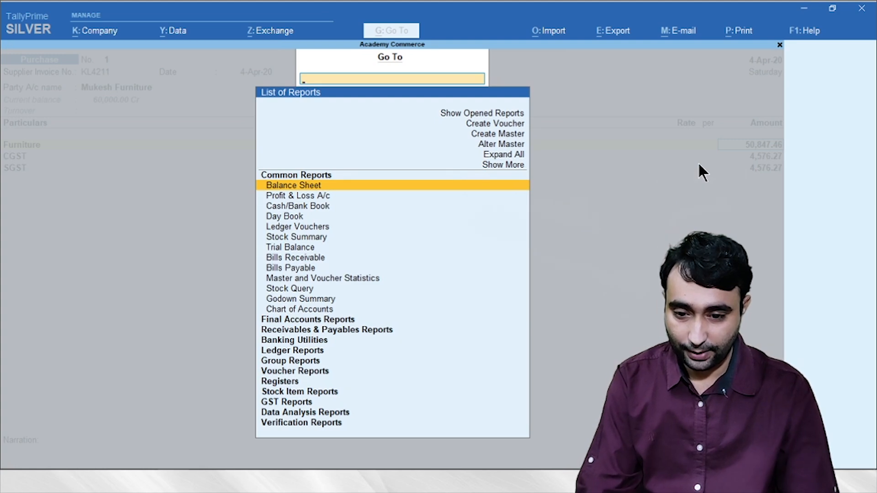
{"action": "type", "text": "Gs"}
{"action": "key", "text": "Down"}
{"action": "key", "text": "Down"}
{"action": "key", "text": "Down"}
{"action": "key", "text": "Return"}
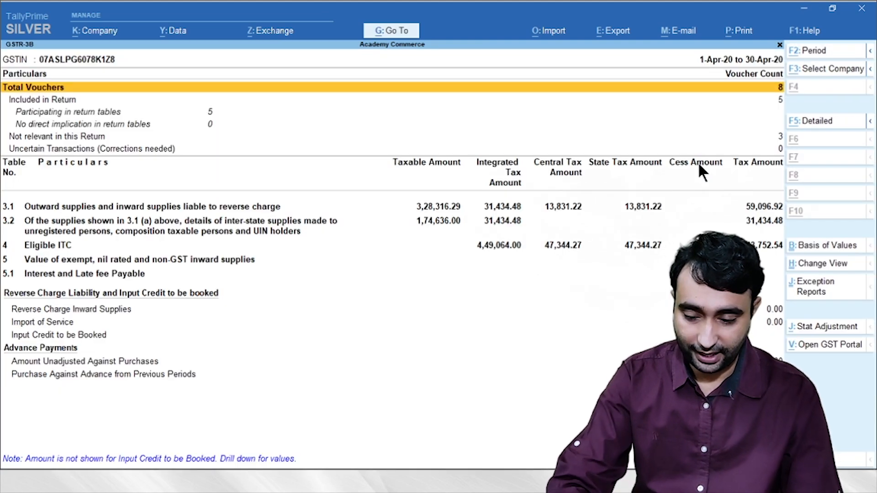
Set the GSTR-3B report period from 1-4-2020 to 4-4-2020.
{"action": "key", "text": "alt+f2"}
{"action": "type", "text": "1-4"}
{"action": "key", "text": "Return"}
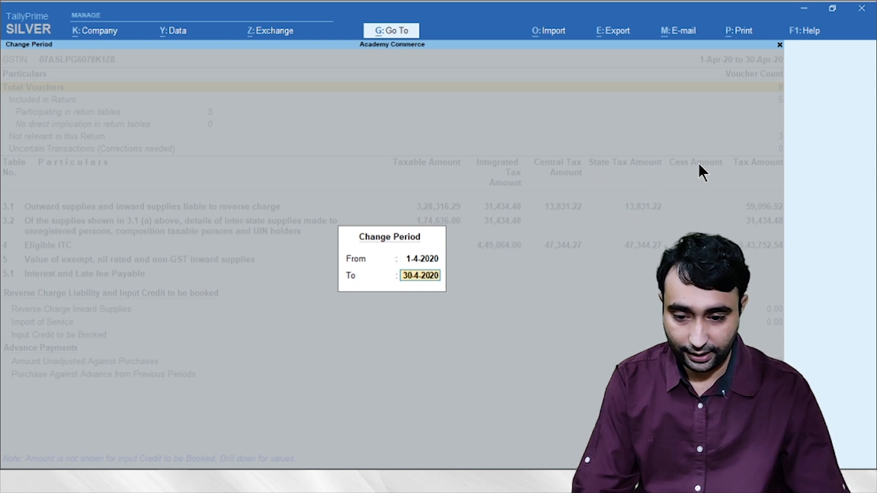
{"action": "type", "text": "4-4"}
{"action": "key", "text": "Return"}
Examine the Eligible ITC row and its tax amounts in the GSTR-3B report.
{"action": "key", "text": "Down"}
{"action": "key", "text": "Down"}
{"action": "key", "text": "Down"}
{"action": "key", "text": "Down"}
{"action": "key", "text": "Down"}
{"action": "key", "text": "Down"}
{"action": "key", "text": "Down"}
{"action": "key", "text": "Down"}
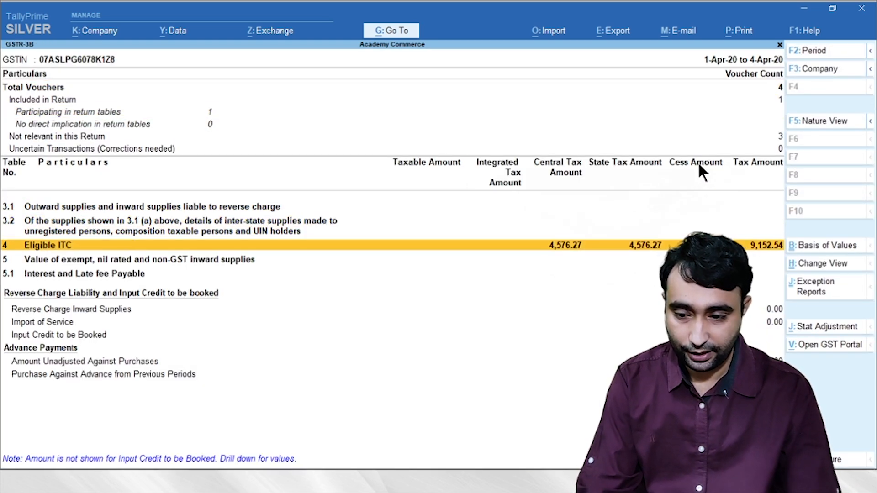
{"action": "left_click", "coordinate": [614, 248]}
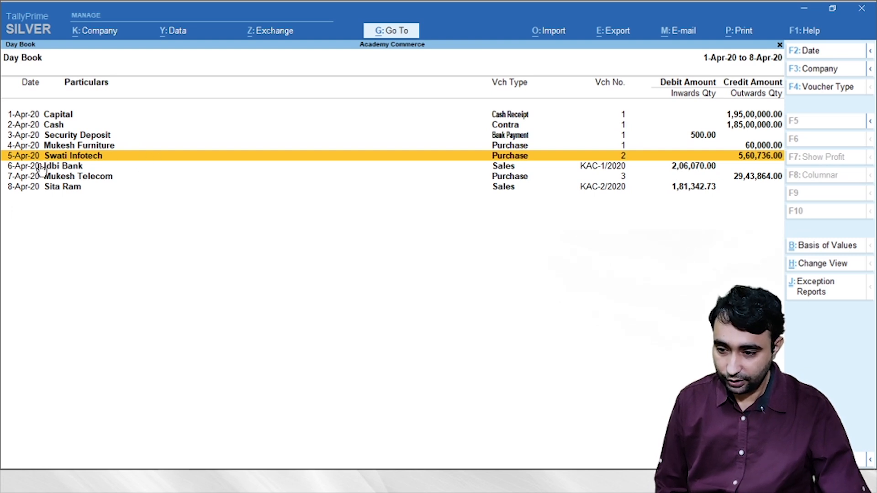
Switch to new.pdf and read entry 5's goods purchase from Swati Infotech, including its separate discount, invoice number and items.
{"action": "key", "text": "alt+Tab"}
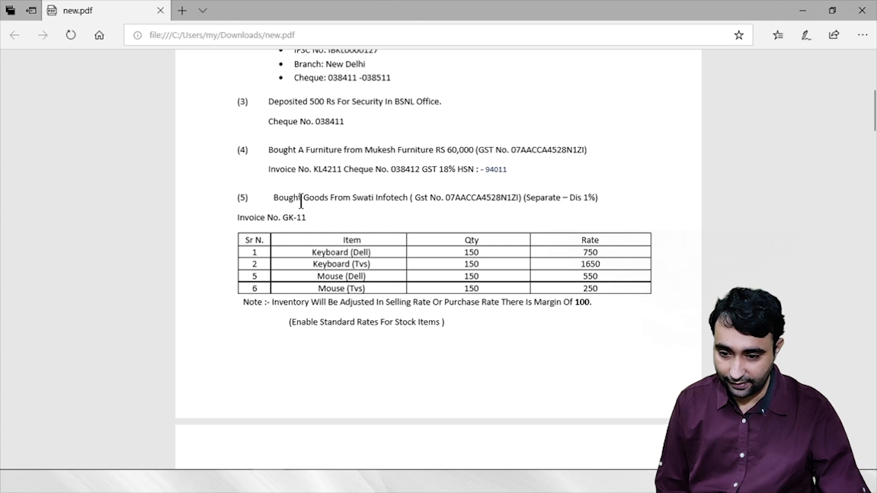
{"action": "left_click_drag", "start_coordinate": [358, 201], "coordinate": [414, 201]}
{"action": "double_click", "coordinate": [316, 199]}
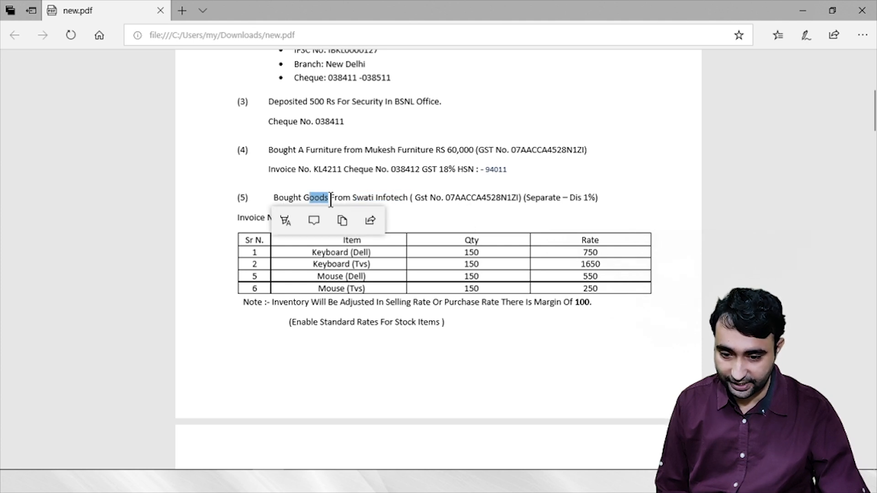
{"action": "left_click", "coordinate": [515, 195]}
{"action": "left_click_drag", "start_coordinate": [526, 195], "coordinate": [585, 199]}
{"action": "left_click", "coordinate": [357, 224]}
{"action": "triple_click", "coordinate": [255, 223]}
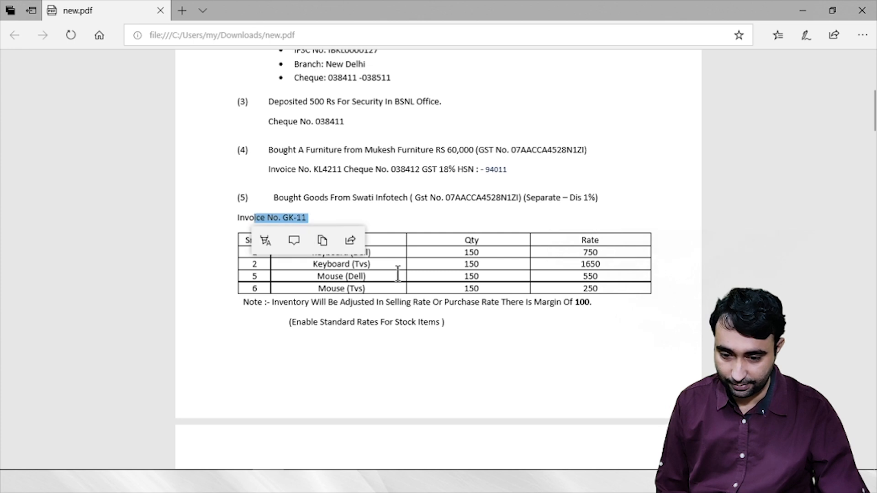
{"action": "left_click", "coordinate": [386, 276]}
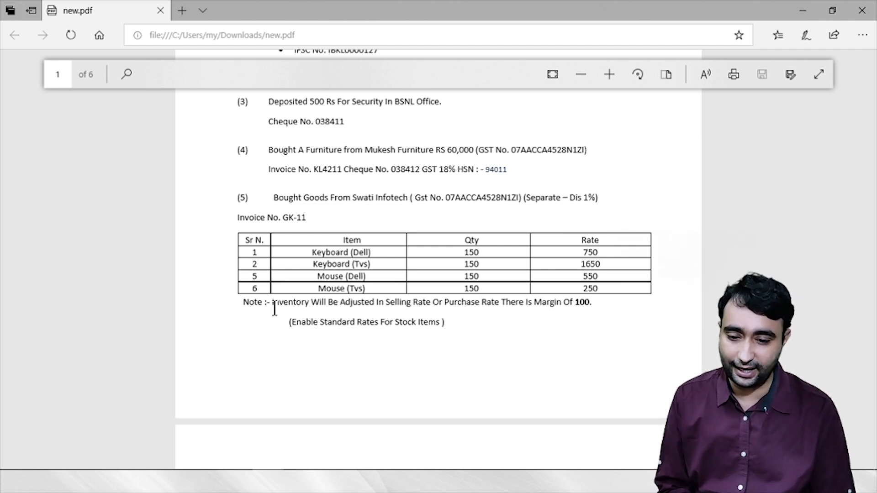
Read the note on enabling standard rates for stock items and highlight entry 5 with its item table.
{"action": "left_click_drag", "start_coordinate": [290, 323], "coordinate": [417, 322]}
{"action": "left_click", "coordinate": [397, 286]}
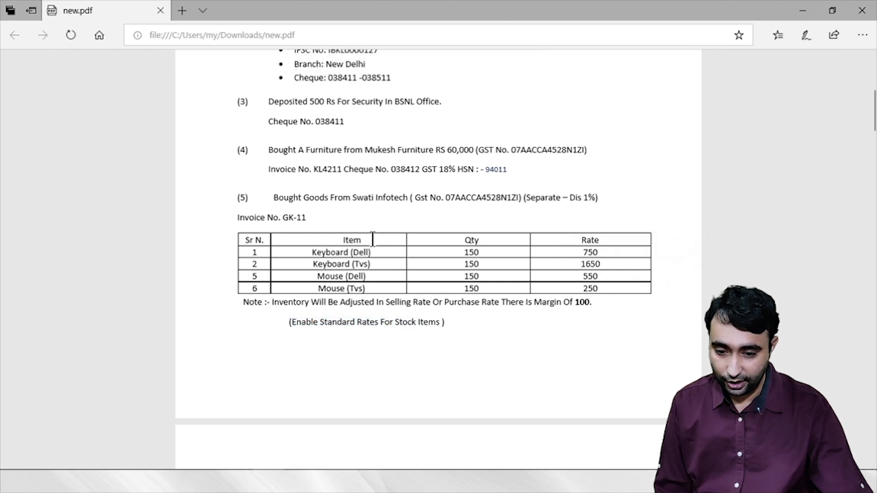
{"action": "scroll", "coordinate": [378, 245], "scroll_direction": "down", "scroll_amount": 2}
{"action": "left_click_drag", "start_coordinate": [256, 127], "coordinate": [384, 196]}
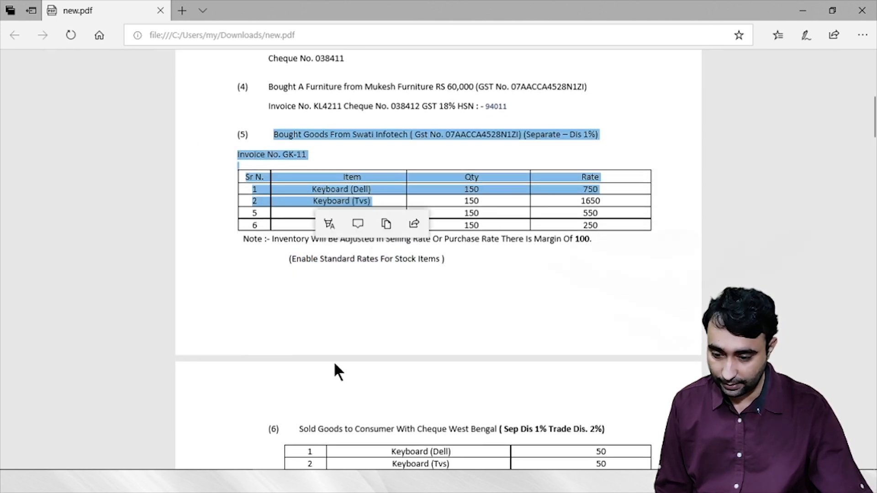
Switch to TallyPrime and open the 5-Apr-20 Swati Infotech purchase voucher from the Day Book.
{"action": "key", "text": "alt+Tab"}
{"action": "key", "text": "Down"}
{"action": "key", "text": "Up"}
{"action": "key", "text": "Return"}
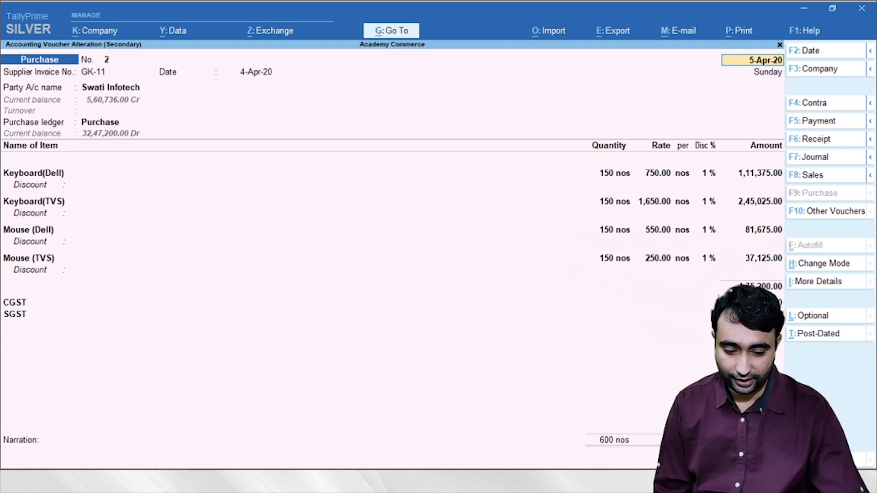
Check the Use Discount column in invoices option in Academy Commerce's company features and leave without saving.
{"action": "key", "text": "F11"}
{"action": "key", "text": "Down"}
{"action": "key", "text": "Down"}
{"action": "key", "text": "Down"}
{"action": "key", "text": "Down"}
{"action": "key", "text": "Down"}
{"action": "key", "text": "Down"}
{"action": "key", "text": "Down"}
{"action": "key", "text": "Down"}
{"action": "key", "text": "Down"}
{"action": "key", "text": "Down"}
{"action": "key", "text": "Down"}
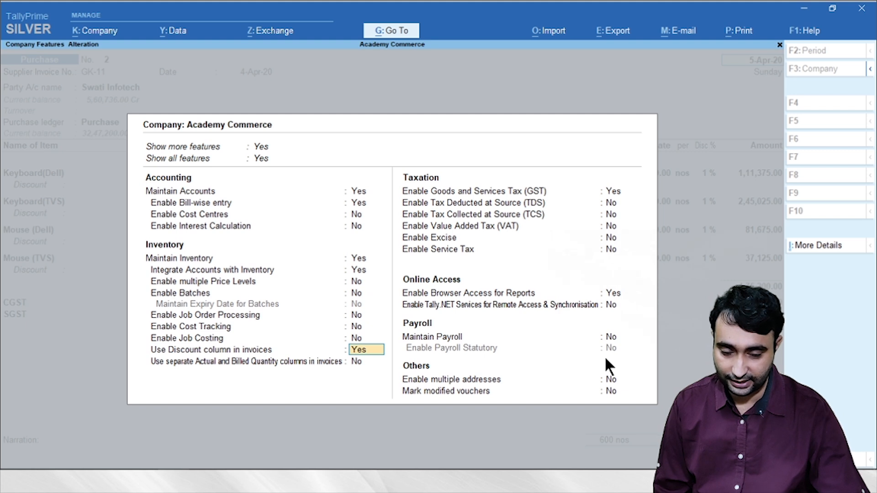
{"action": "key", "text": "BackSpace"}
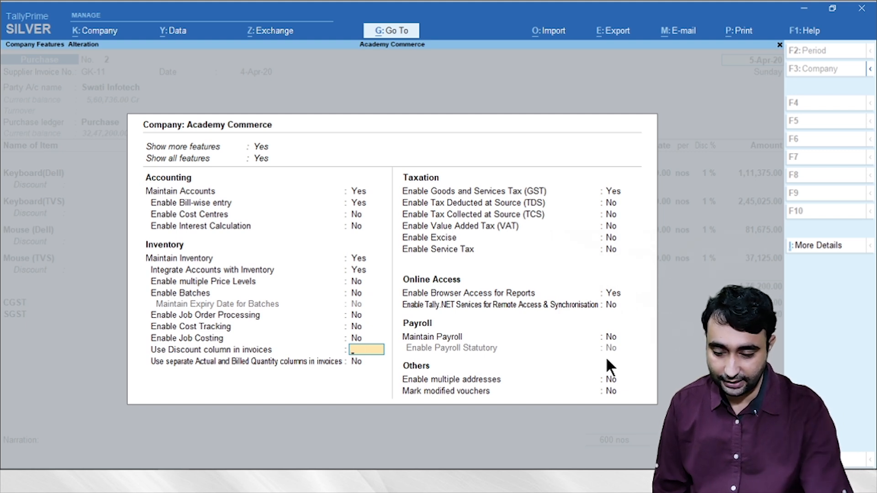
{"action": "key", "text": "Escape"}
{"action": "key", "text": "y"}
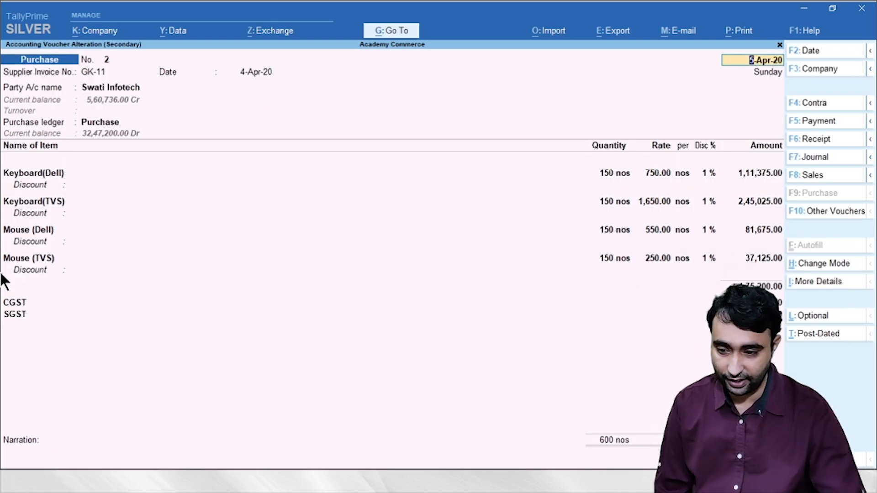
Open the Keyboard(Dell) stock item for alteration from the voucher and go to its Alter standard rates option.
{"action": "left_click", "coordinate": [42, 172]}
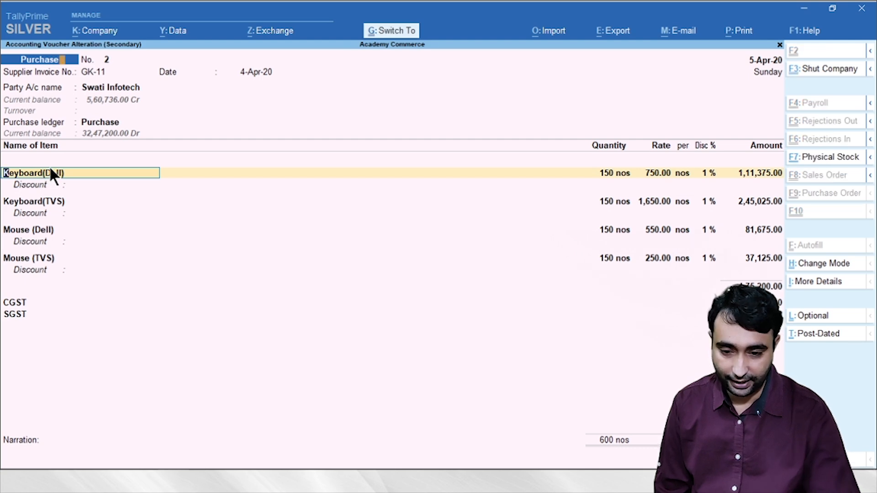
{"action": "key", "text": "ctrl+Return"}
{"action": "key", "text": "Return"}
{"action": "key", "text": "Return"}
{"action": "key", "text": "Return"}
{"action": "key", "text": "Return"}
{"action": "key", "text": "Return"}
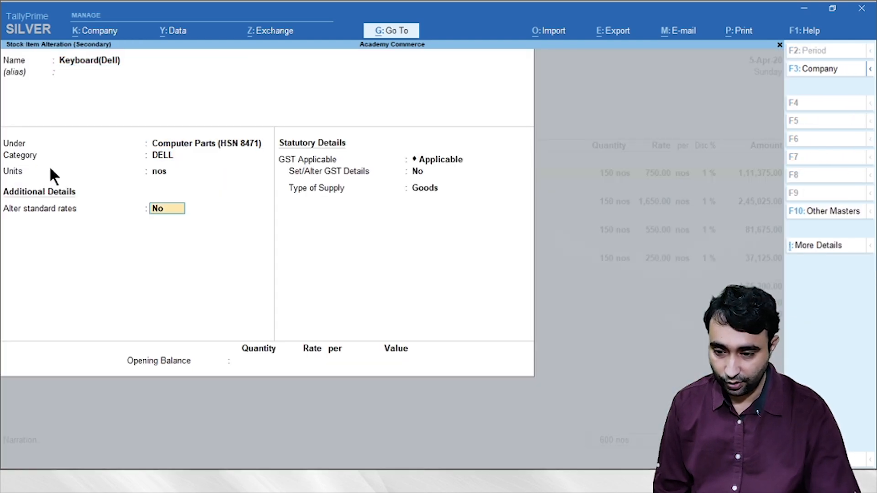
Set Provide Standard Buying and Selling Rates to Yes in the stock item configuration and save it.
{"action": "key", "text": "F12"}
{"action": "key", "text": "Down"}
{"action": "key", "text": "Down"}
{"action": "key", "text": "Down"}
{"action": "key", "text": "Down"}
{"action": "key", "text": "Down"}
{"action": "key", "text": "Down"}
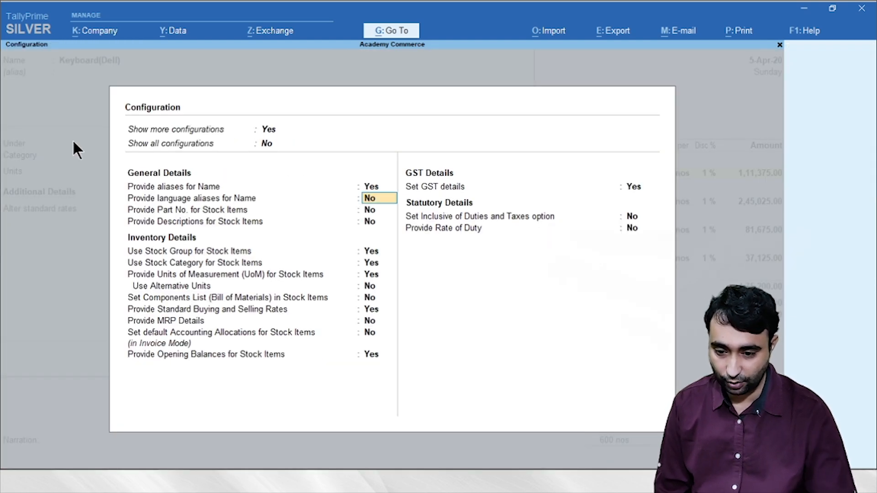
{"action": "key", "text": "Down"}
{"action": "key", "text": "Down"}
{"action": "key", "text": "Down"}
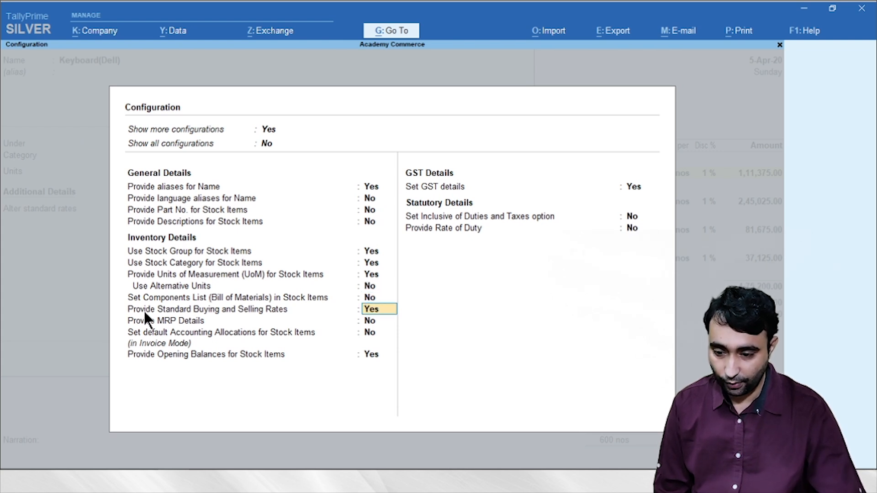
{"action": "type", "text": "y"}
{"action": "key", "text": "Return"}
{"action": "key", "text": "Return"}
{"action": "key", "text": "Return"}
{"action": "key", "text": "Return"}
{"action": "key", "text": "Return"}
{"action": "key", "text": "Return"}
{"action": "key", "text": "Return"}
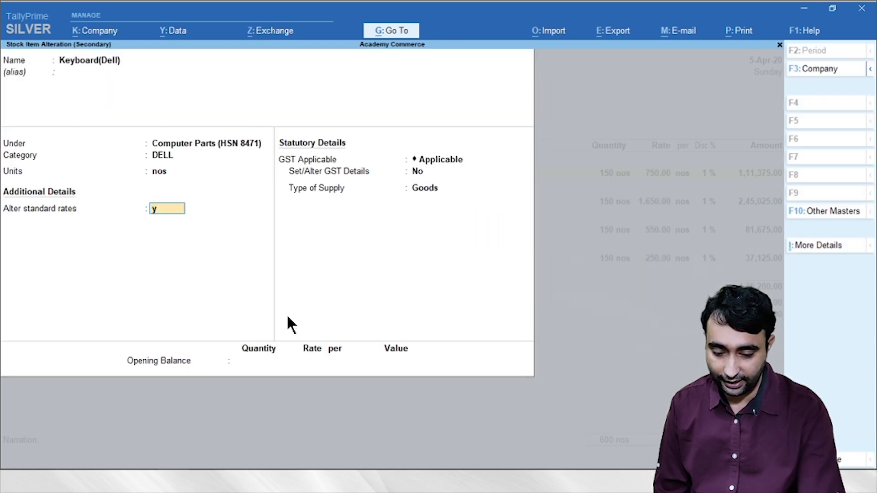
Set Alter standard rates to Yes for Keyboard(Dell) and go to the standard cost rate.
{"action": "type", "text": "y"}
{"action": "key", "text": "Return"}
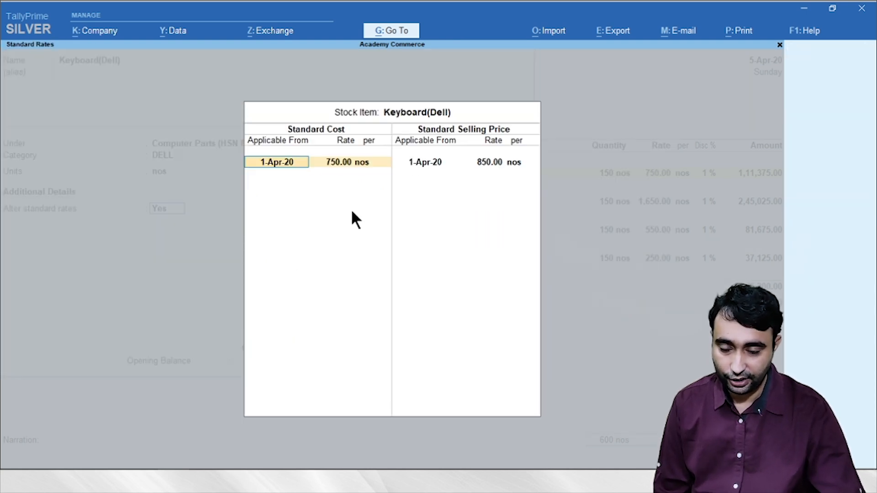
{"action": "left_click", "coordinate": [333, 162]}
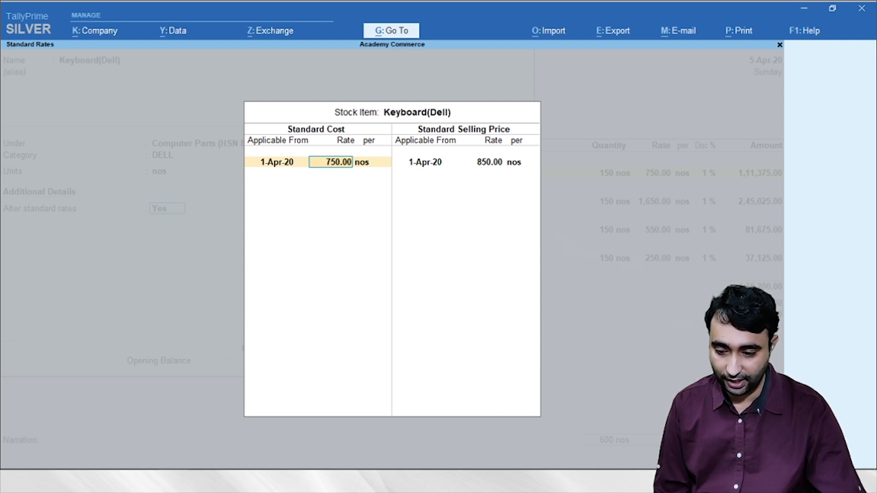
Switch to new.pdf and check the selling margin note and the Keyboard (Dell) rate under transaction 5.
{"action": "key", "text": "alt+Tab"}
{"action": "left_click", "coordinate": [337, 332]}
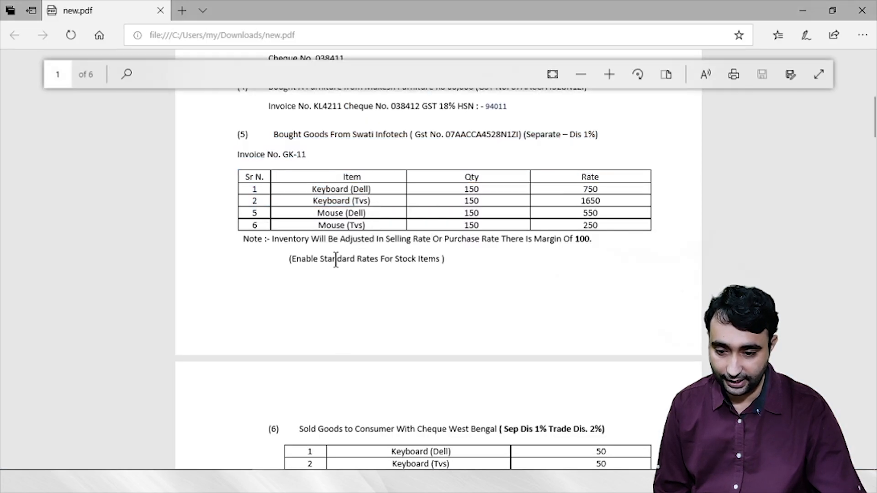
{"action": "left_click_drag", "start_coordinate": [276, 239], "coordinate": [376, 239]}
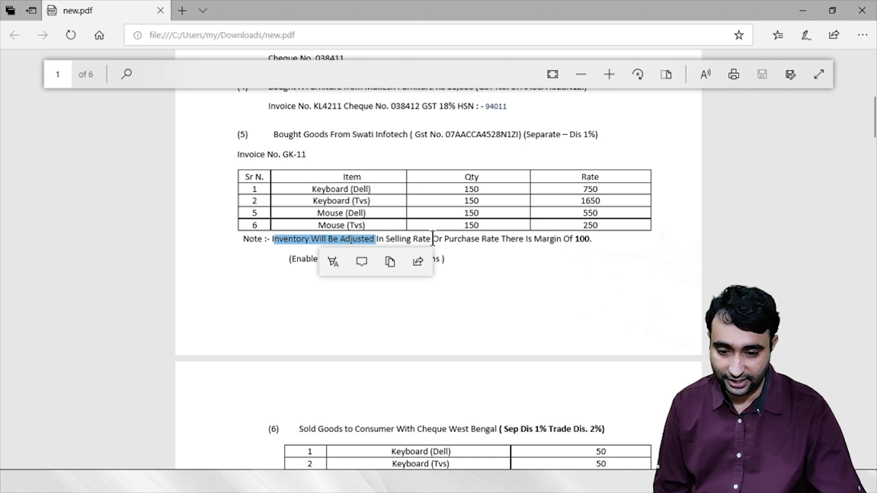
{"action": "left_click", "coordinate": [516, 248]}
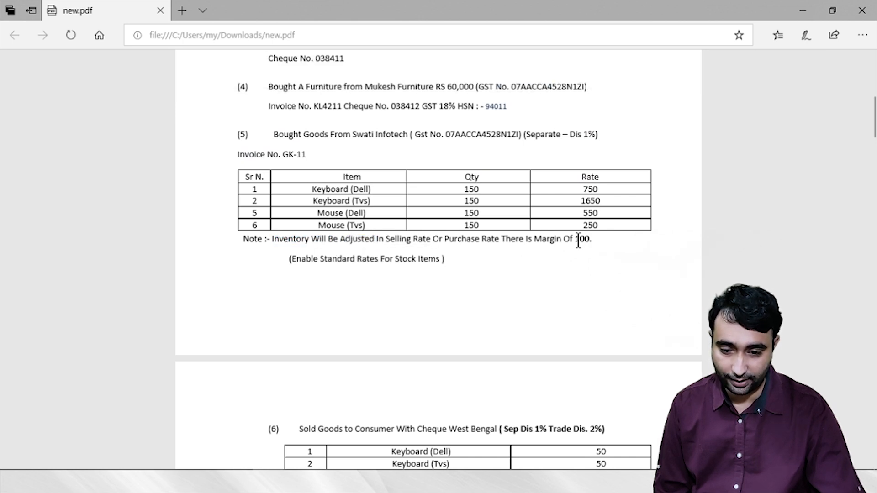
{"action": "left_click_drag", "start_coordinate": [576, 239], "coordinate": [588, 238]}
{"action": "left_click_drag", "start_coordinate": [583, 189], "coordinate": [599, 189]}
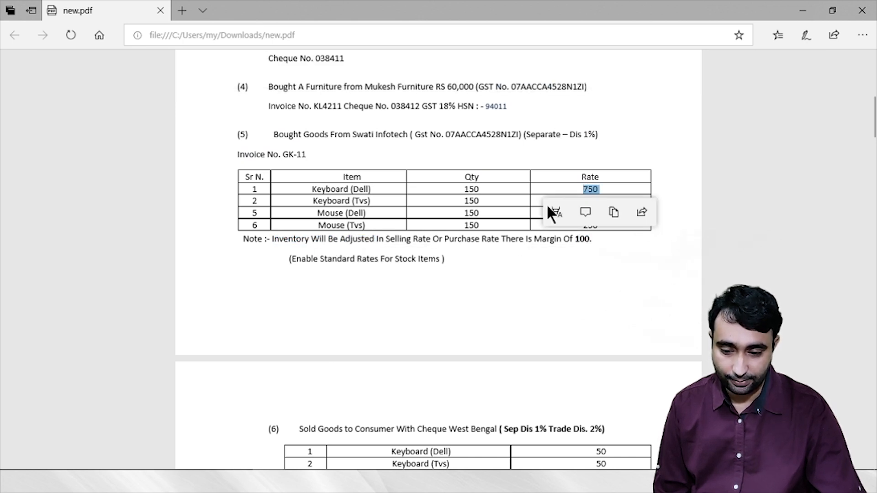
{"action": "left_click", "coordinate": [576, 264]}
Return to TallyPrime and leave Keyboard(Dell)'s standard rates and stock item alteration without saving.
{"action": "key", "text": "alt+Tab"}
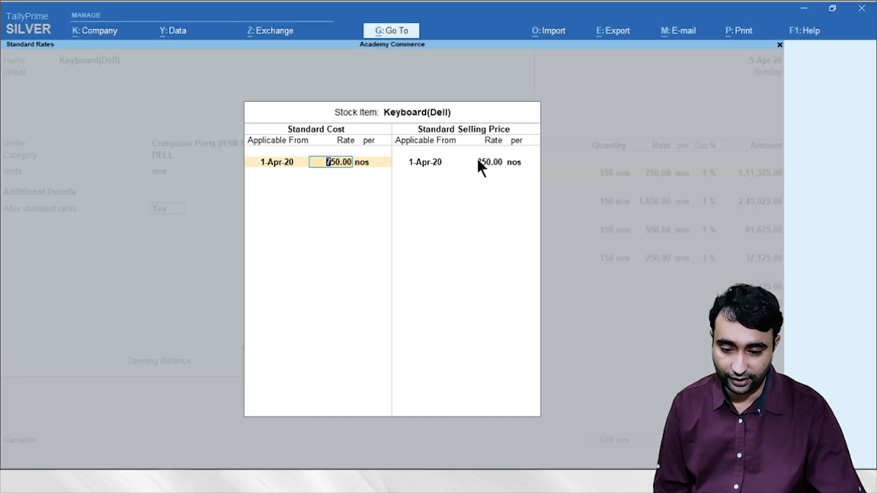
{"action": "key", "text": "Escape"}
{"action": "key", "text": "Escape"}
{"action": "key", "text": "y"}
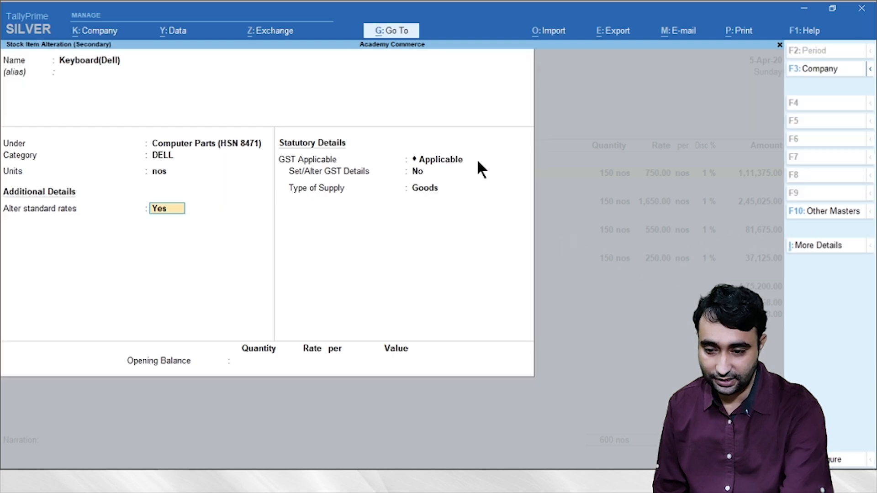
{"action": "key", "text": "Escape"}
{"action": "key", "text": "y"}
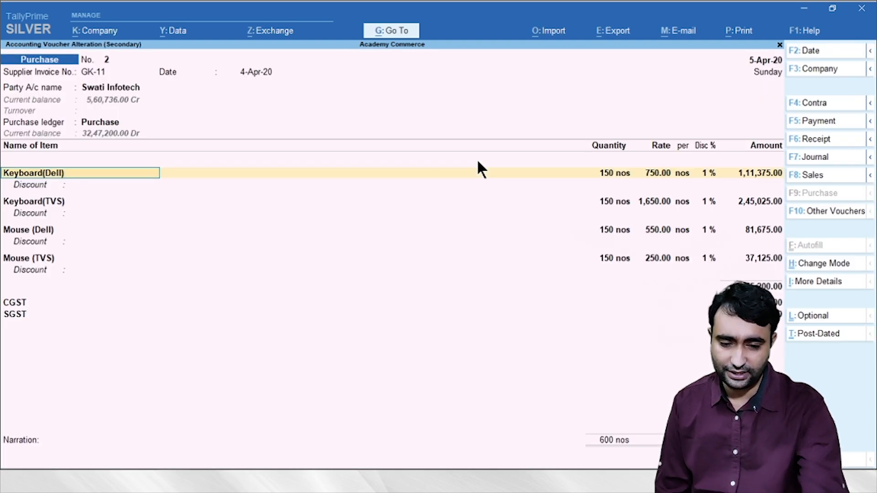
Go through the Swati Infotech purchase voucher's fields and item allocations up to the Keyboard(TVS) amount.
{"action": "key", "text": "Return"}
{"action": "key", "text": "Return"}
{"action": "key", "text": "Return"}
{"action": "key", "text": "Return"}
{"action": "key", "text": "Return"}
{"action": "key", "text": "Return"}
{"action": "key", "text": "Return"}
{"action": "key", "text": "Return"}
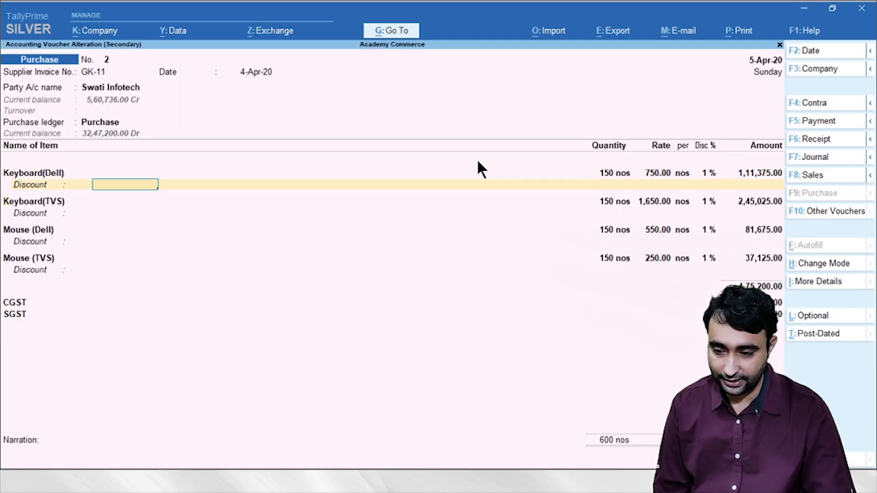
{"action": "key", "text": "Return"}
{"action": "key", "text": "Return"}
{"action": "key", "text": "Return"}
{"action": "key", "text": "Return"}
{"action": "key", "text": "Return"}
{"action": "key", "text": "Return"}
{"action": "key", "text": "Return"}
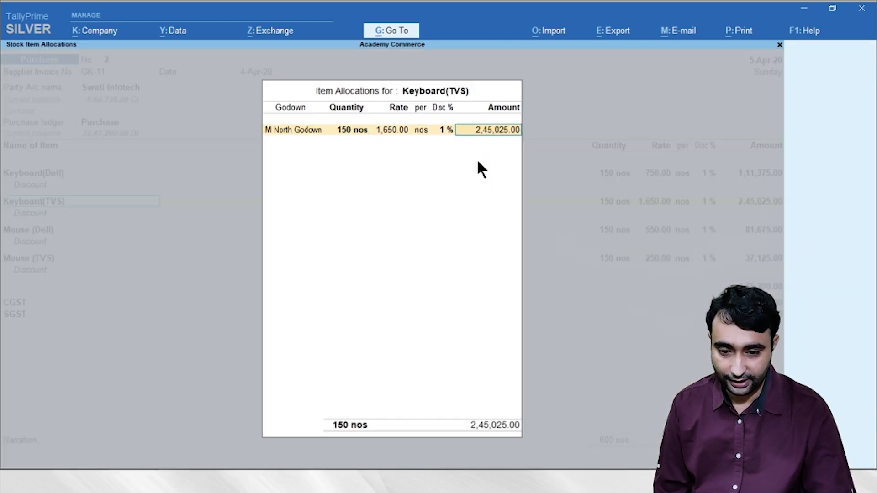
{"action": "key", "text": "Return"}
{"action": "key", "text": "Return"}
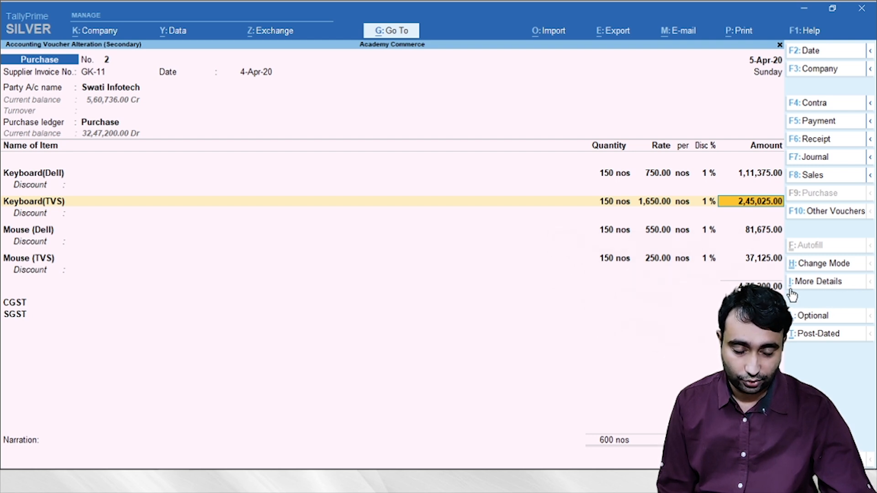
Look through the additional details offered for Keyboard(TVS), including the GST options, and close the list.
{"action": "left_click", "coordinate": [831, 283]}
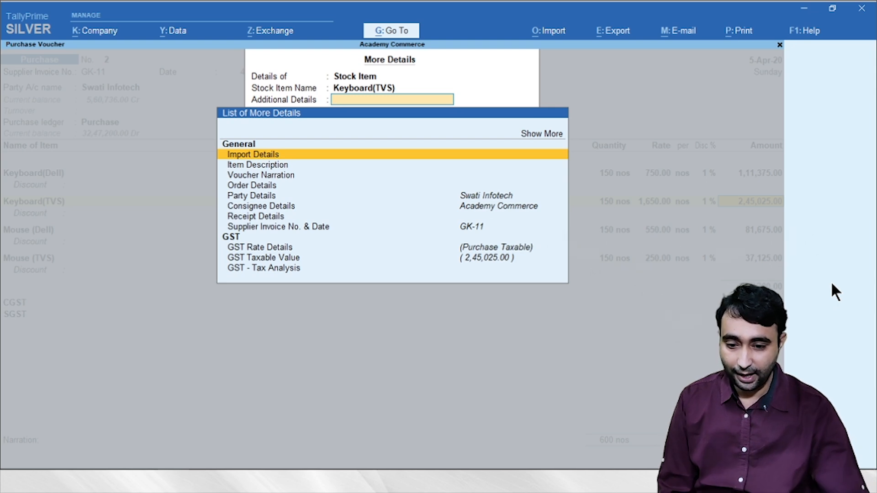
{"action": "key", "text": "Down"}
{"action": "key", "text": "Down"}
{"action": "key", "text": "Down"}
{"action": "key", "text": "Down"}
{"action": "key", "text": "Down"}
{"action": "key", "text": "Down"}
{"action": "key", "text": "Down"}
{"action": "key", "text": "Down"}
{"action": "key", "text": "Down"}
{"action": "key", "text": "Down"}
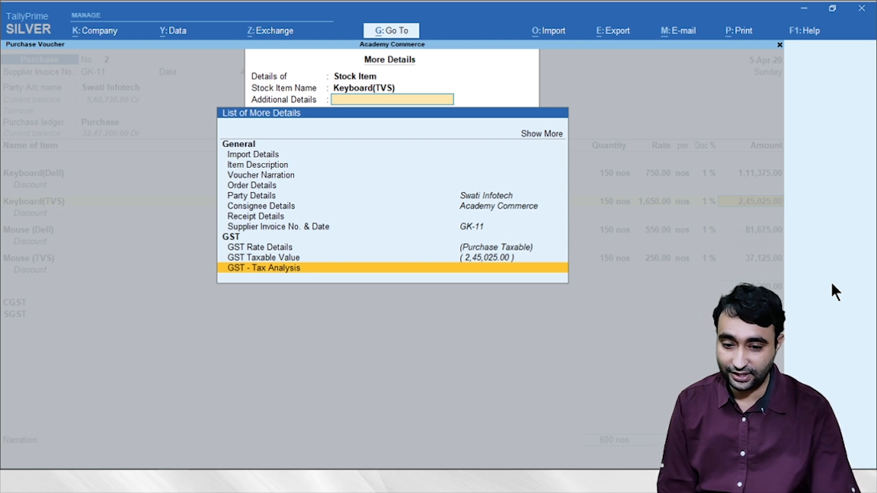
{"action": "key", "text": "Up"}
{"action": "key", "text": "Up"}
{"action": "key", "text": "Up"}
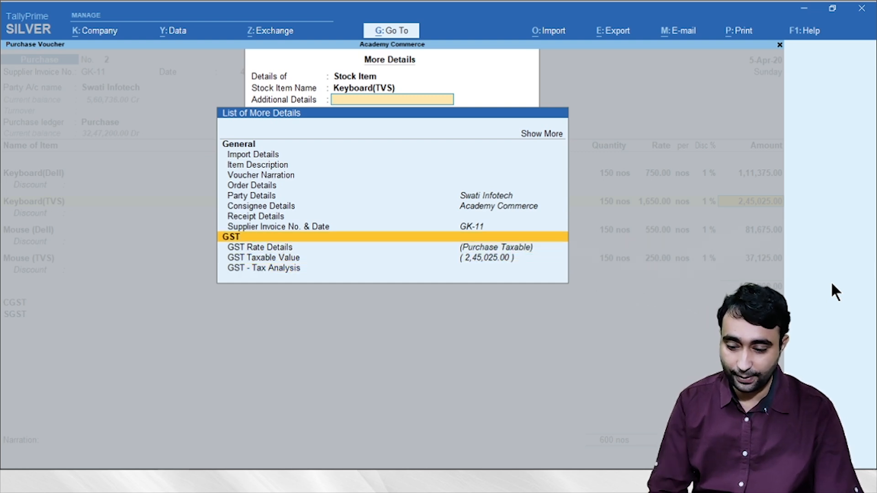
{"action": "key", "text": "Escape"}
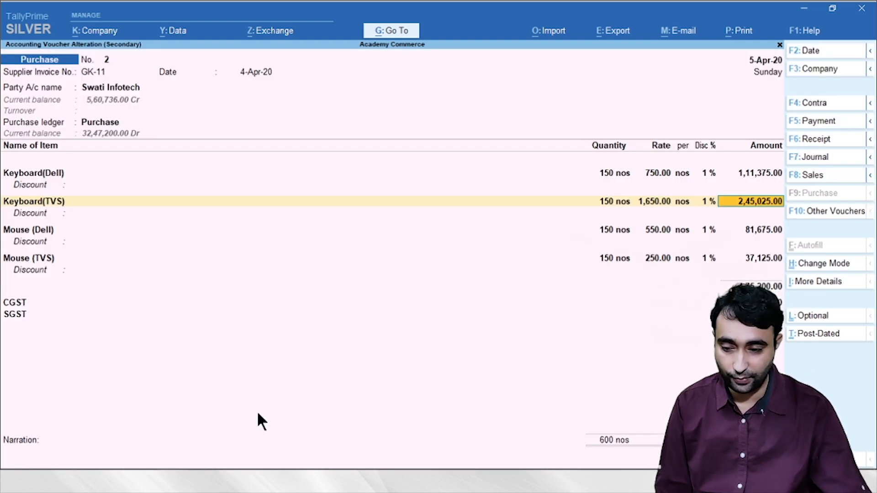
Review the purchase voucher's GST - Tax Analysis with the detailed tax breakdown per item and close it.
{"action": "left_click", "coordinate": [818, 282]}
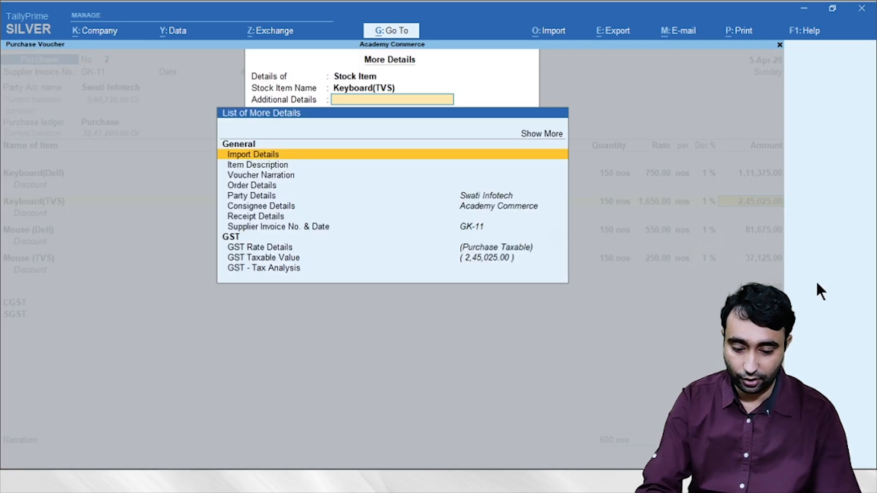
{"action": "type", "text": "Gst"}
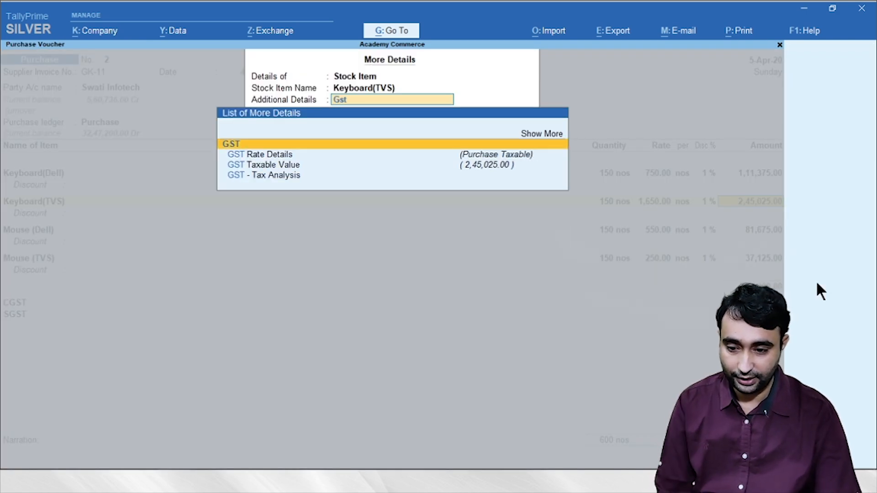
{"action": "key", "text": "Down"}
{"action": "key", "text": "Down"}
{"action": "key", "text": "Down"}
{"action": "key", "text": "Return"}
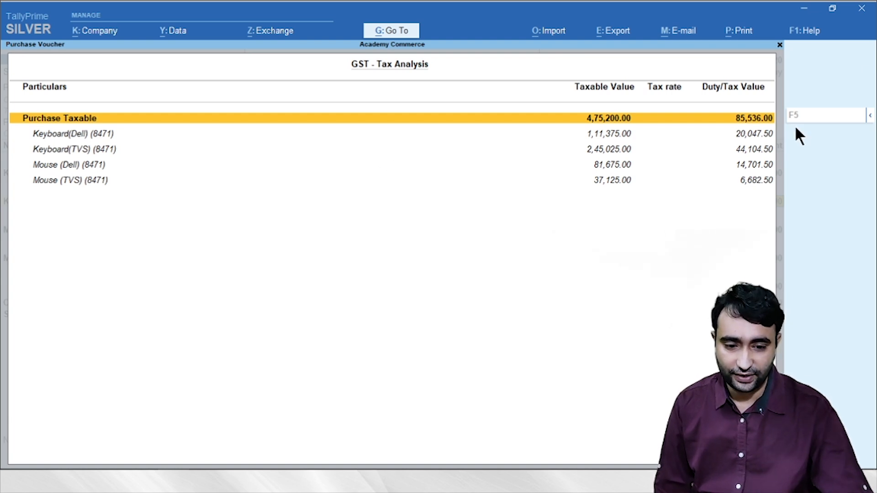
{"action": "left_click", "coordinate": [870, 116]}
{"action": "left_click", "coordinate": [712, 134]}
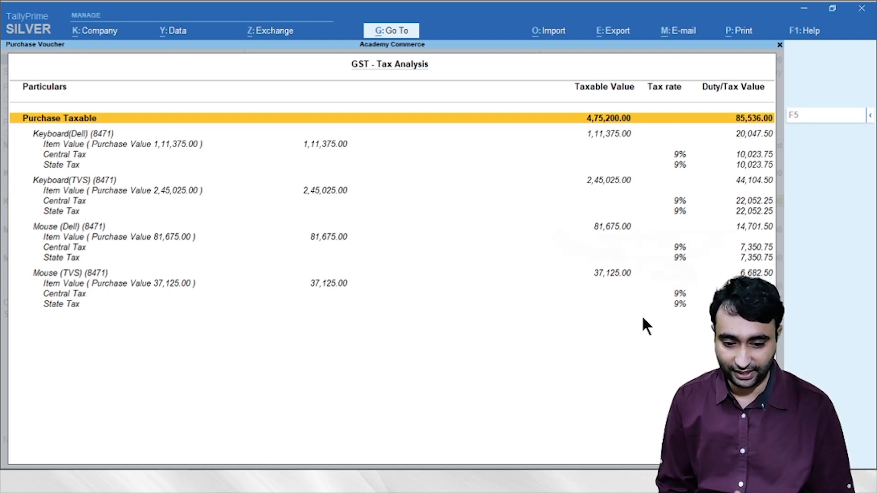
{"action": "key", "text": "Escape"}
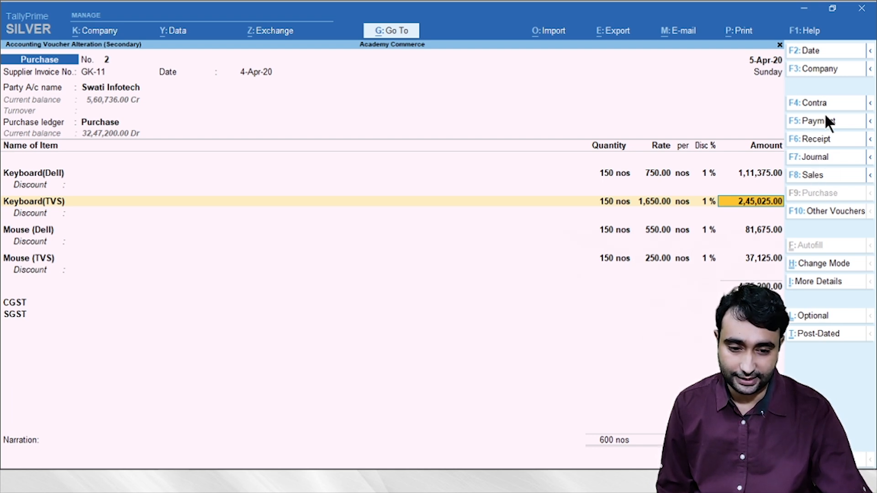
Look at the related voucher types grouped under Sales, Journal, Receipt and Payment.
{"action": "left_click", "coordinate": [871, 177]}
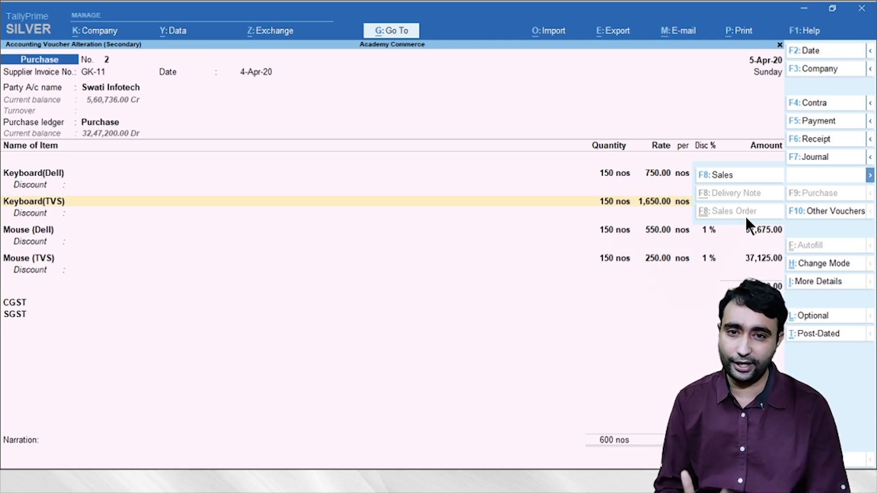
{"action": "left_click", "coordinate": [872, 178]}
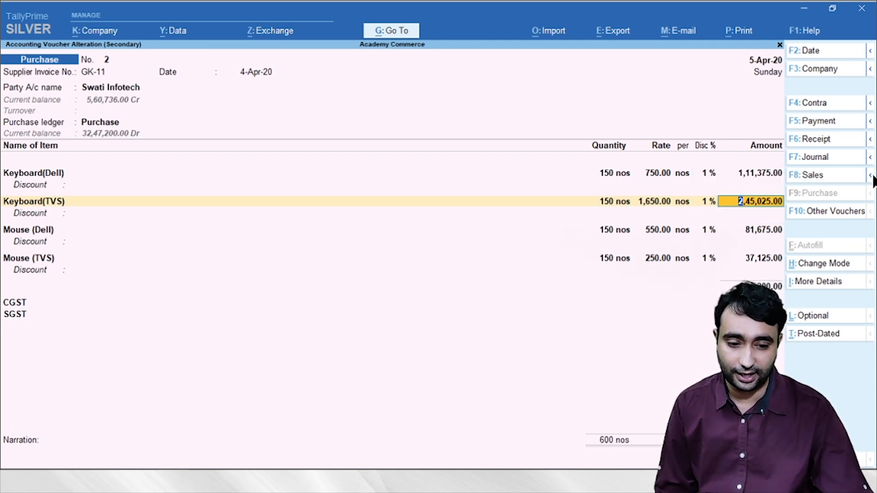
{"action": "left_click", "coordinate": [872, 178]}
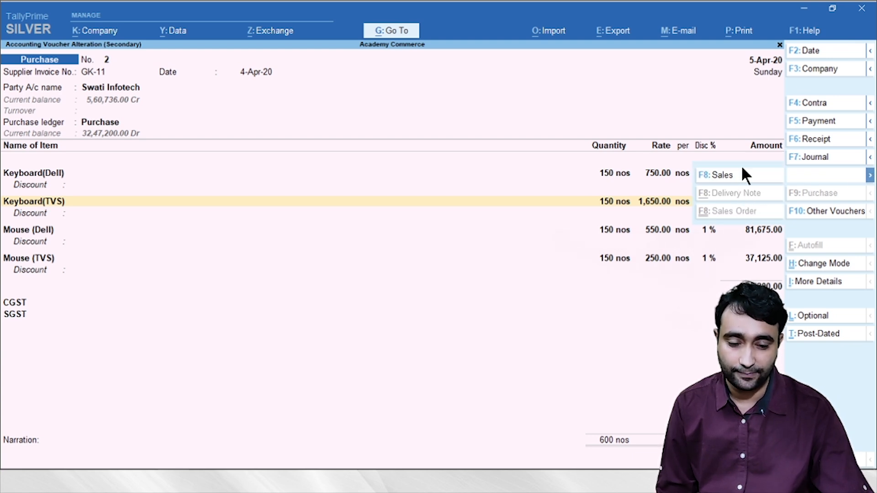
{"action": "left_click", "coordinate": [669, 306]}
{"action": "left_click", "coordinate": [871, 160]}
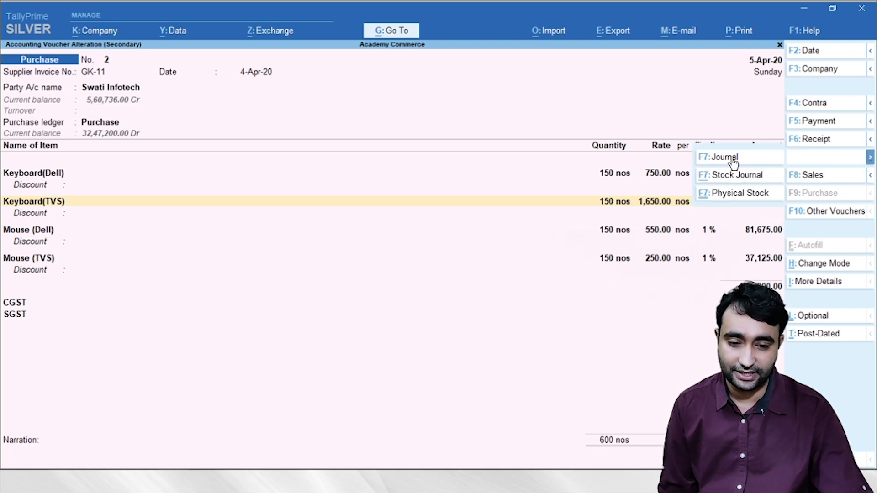
{"action": "left_click", "coordinate": [870, 139]}
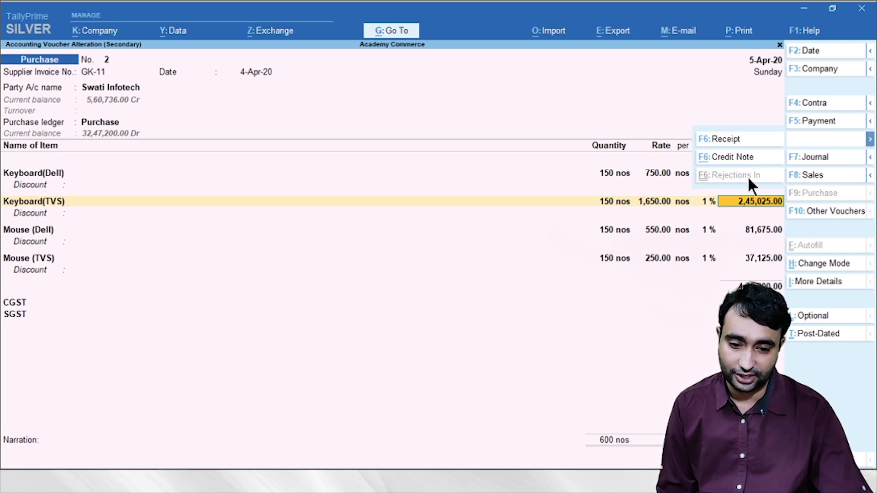
{"action": "left_click", "coordinate": [871, 121]}
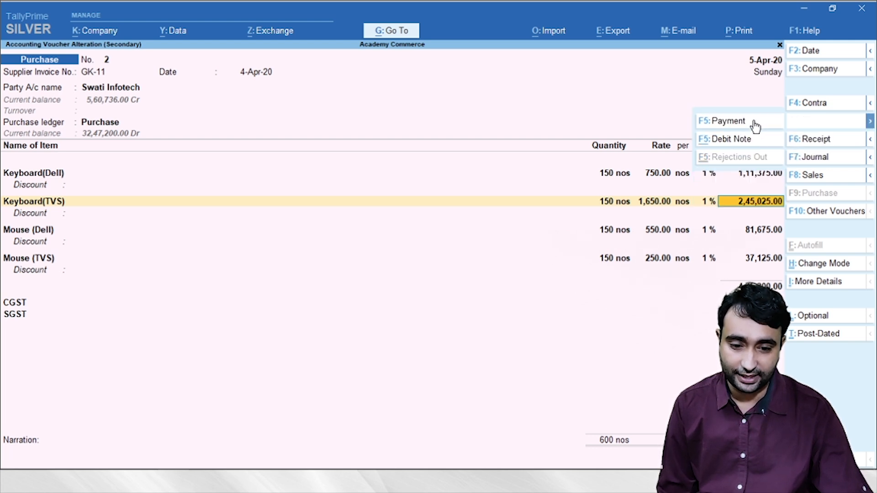
{"action": "left_click", "coordinate": [523, 304]}
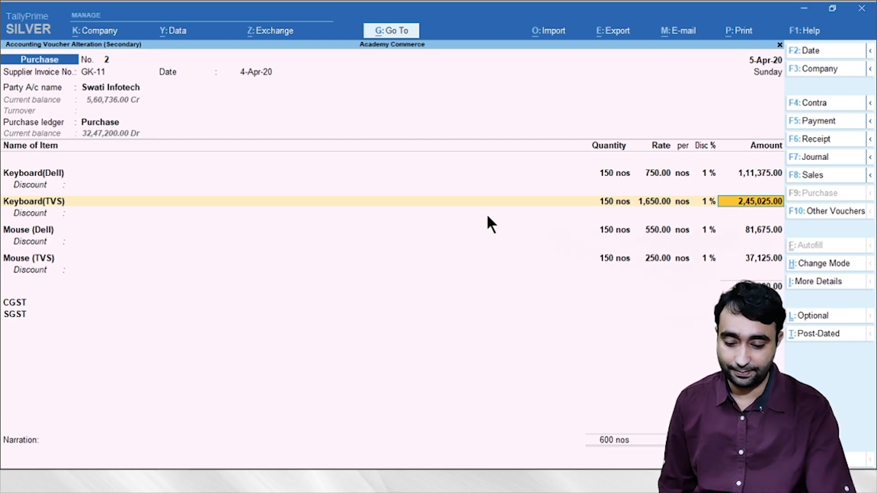
View the GSTR-2 report and return from it through the purchase voucher to the Day Book.
{"action": "key", "text": "alt+g"}
{"action": "type", "text": "Gst"}
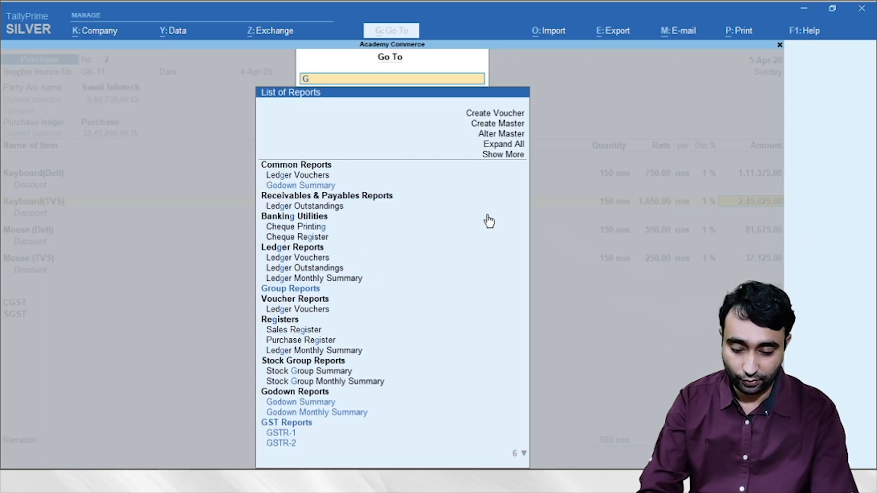
{"action": "key", "text": "Down"}
{"action": "key", "text": "Down"}
{"action": "key", "text": "Down"}
{"action": "key", "text": "Up"}
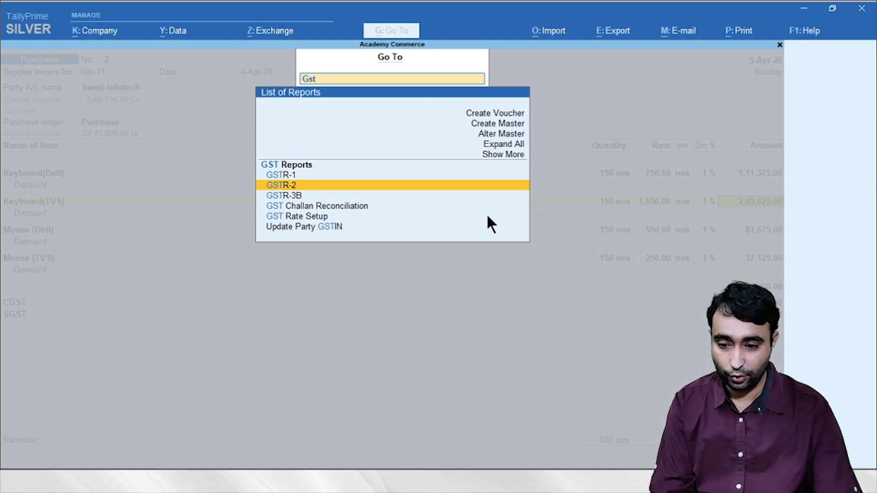
{"action": "key", "text": "Return"}
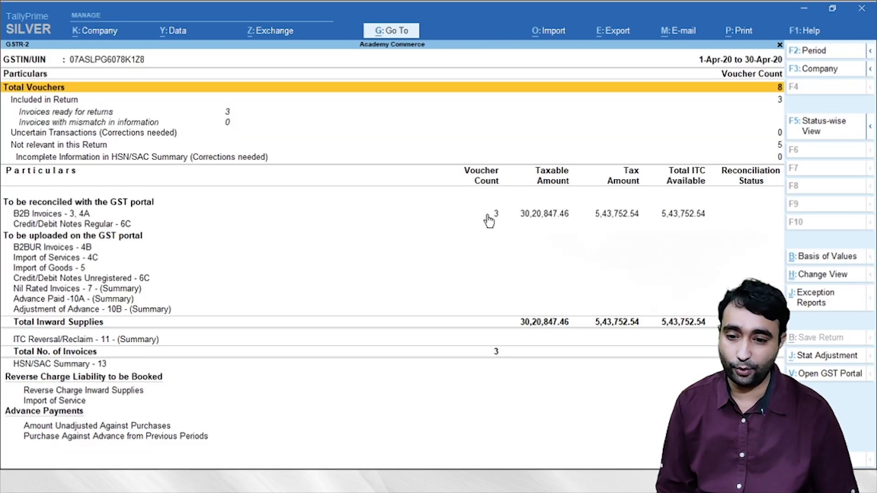
{"action": "key", "text": "Escape"}
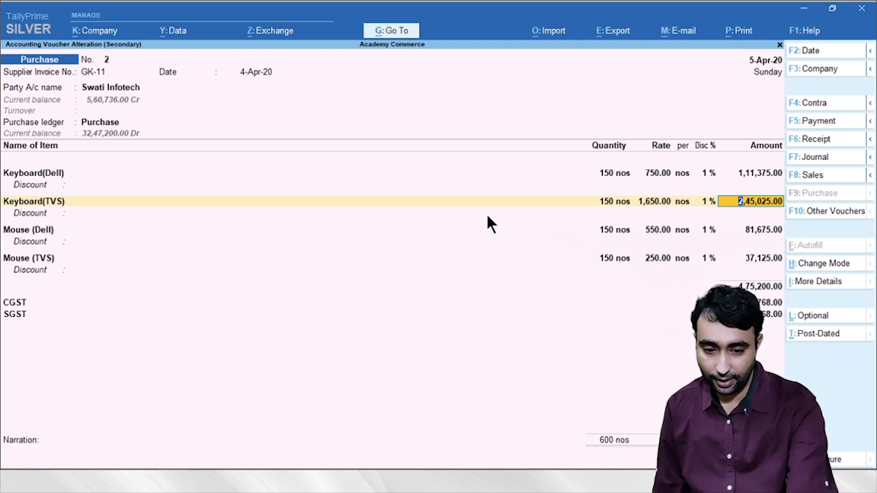
{"action": "key", "text": "Escape"}
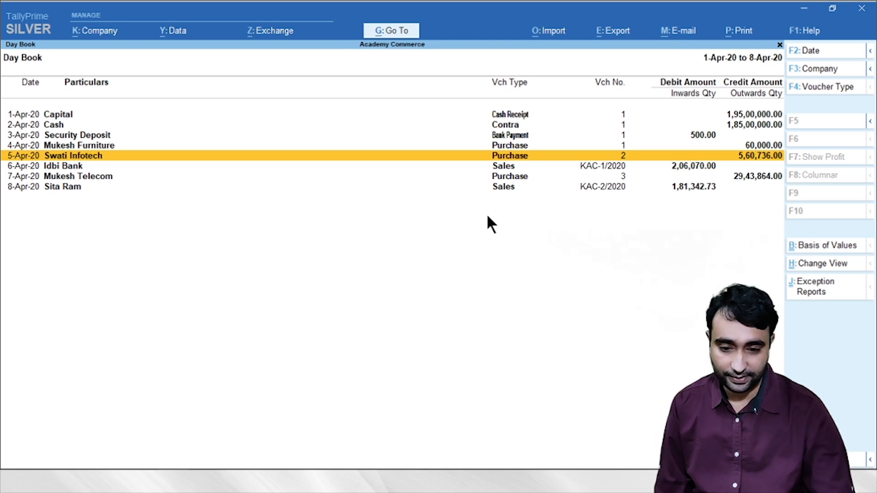
Select the Idbi Bank sales voucher in the Day Book and check transaction 6's separate and trade discounts in new.pdf.
{"action": "key", "text": "Down"}
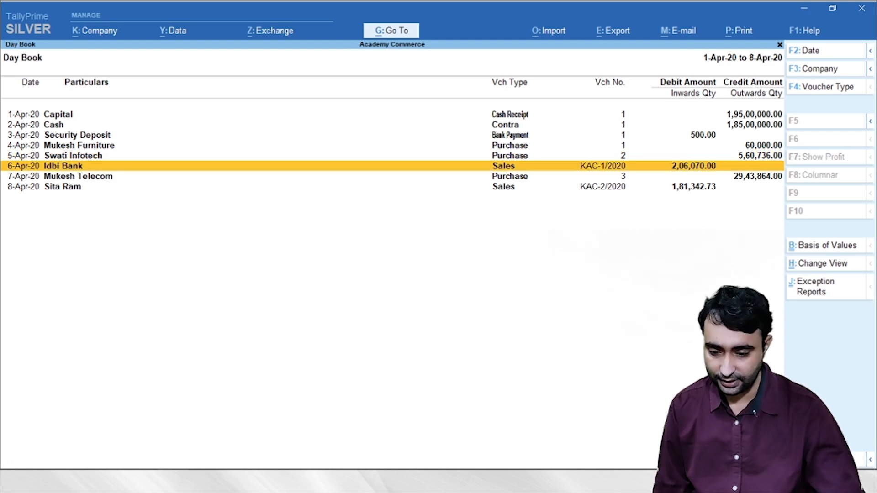
{"action": "key", "text": "alt+Tab"}
{"action": "scroll", "coordinate": [414, 246], "scroll_direction": "down", "scroll_amount": 5}
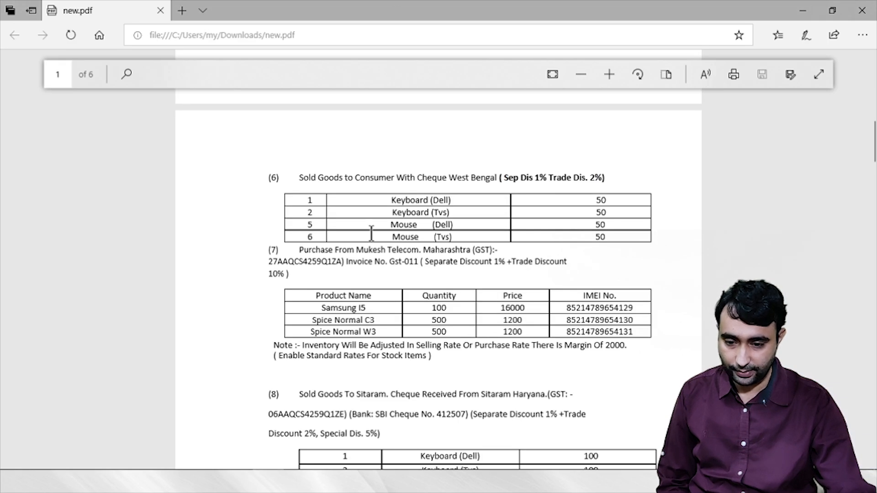
{"action": "left_click_drag", "start_coordinate": [499, 178], "coordinate": [546, 179]}
{"action": "left_click", "coordinate": [554, 179]}
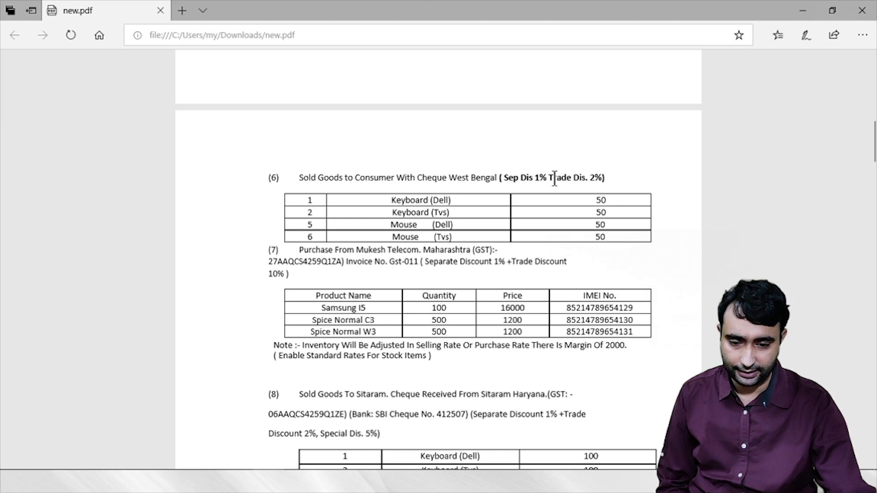
{"action": "left_click_drag", "start_coordinate": [550, 179], "coordinate": [604, 179]}
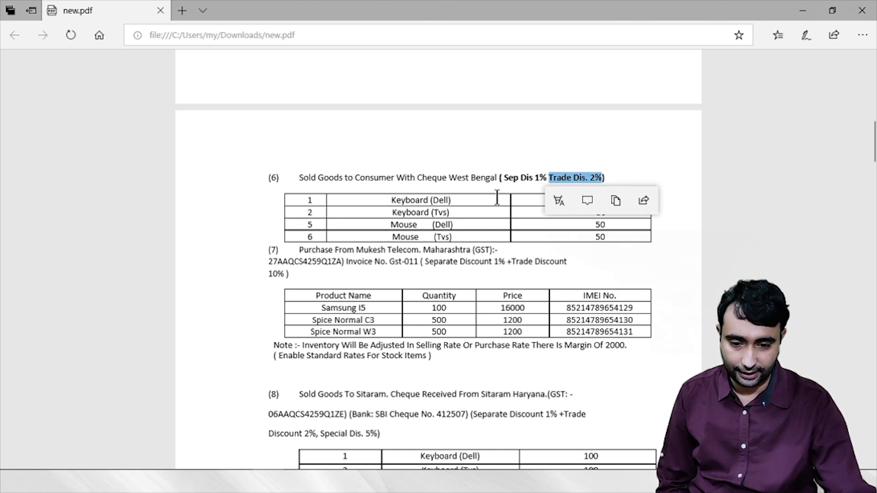
Review transaction 6's sale description, trade discount and item quantities in new.pdf.
{"action": "left_click", "coordinate": [471, 201]}
{"action": "left_click_drag", "start_coordinate": [550, 176], "coordinate": [592, 172]}
{"action": "left_click_drag", "start_coordinate": [297, 179], "coordinate": [607, 229]}
{"action": "left_click", "coordinate": [476, 211]}
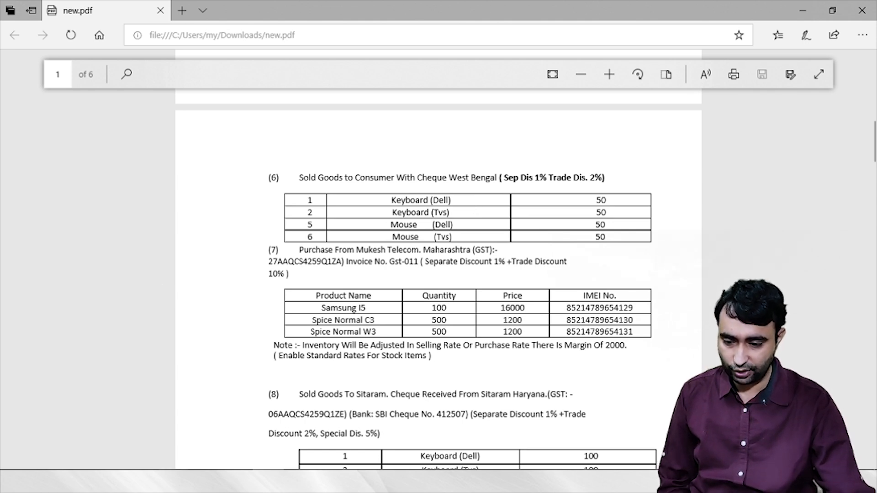
Switch to TallyPrime, leave the Day Book and start a new sales voucher with the SALES voucher class.
{"action": "left_click", "coordinate": [174, 483]}
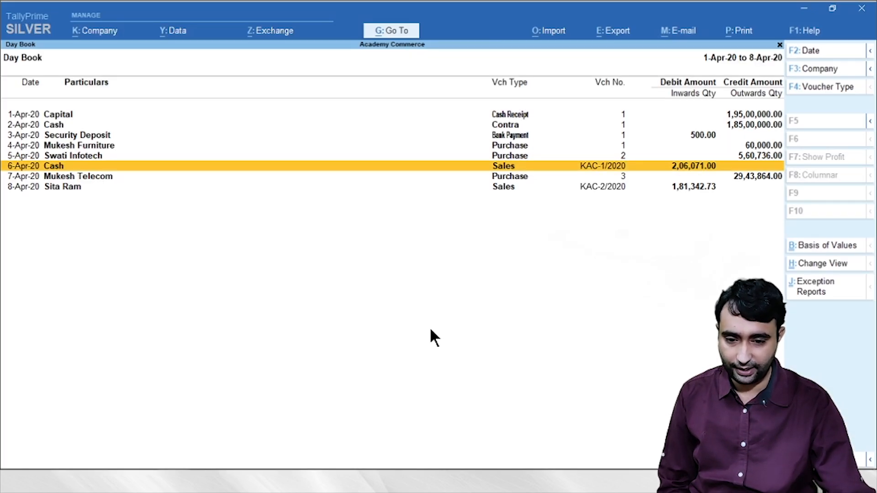
{"action": "key", "text": "Escape"}
{"action": "key", "text": "Escape"}
{"action": "key", "text": "Escape"}
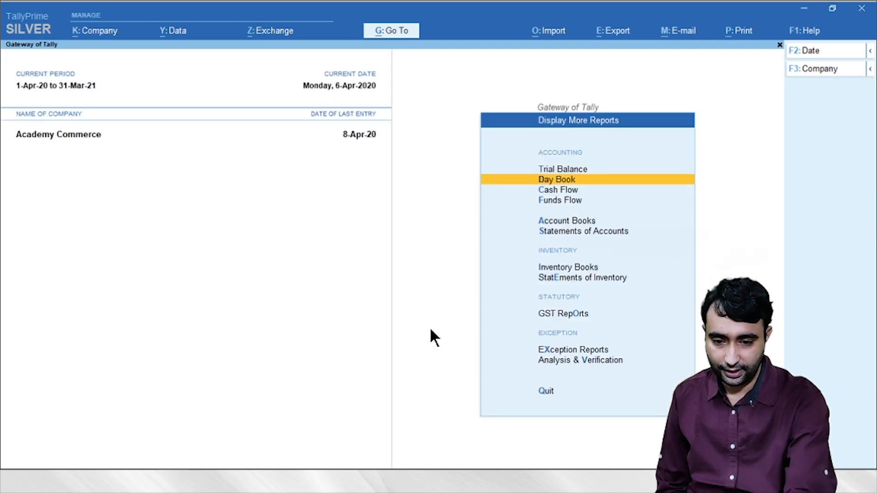
{"action": "key", "text": "Escape"}
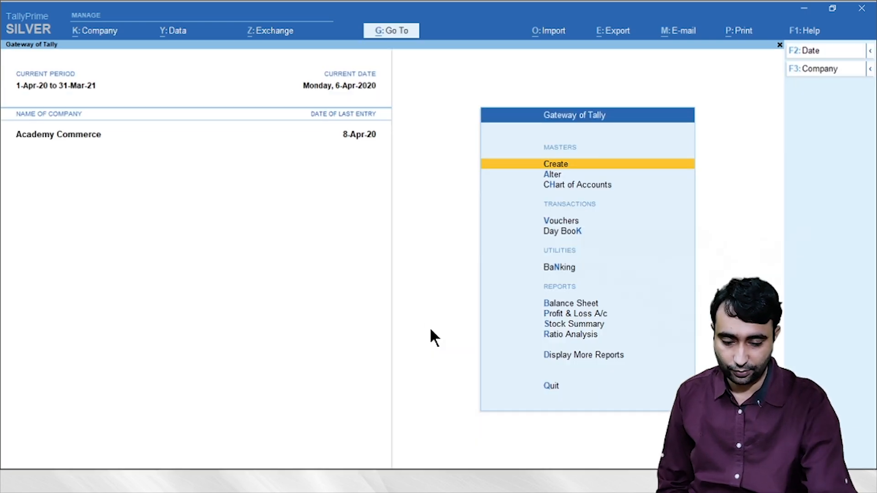
{"action": "key", "text": "v"}
{"action": "key", "text": "F8"}
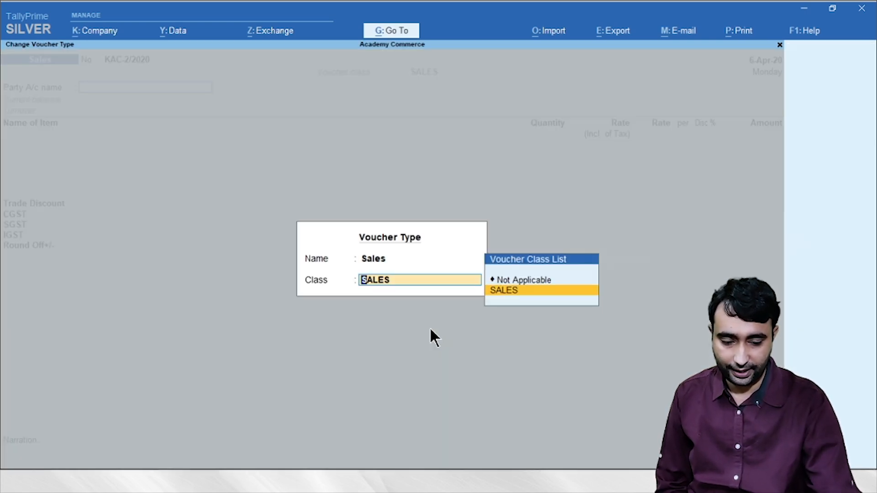
{"action": "key", "text": "Return"}
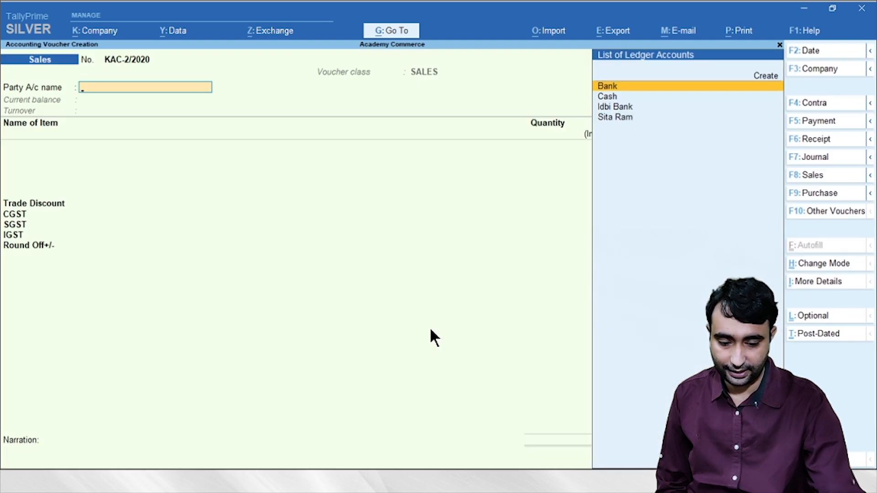
Check the Provide Cash/Trade Discount option in the sales voucher configuration and close the configuration.
{"action": "key", "text": "F12"}
{"action": "key", "text": "Return"}
{"action": "key", "text": "Return"}
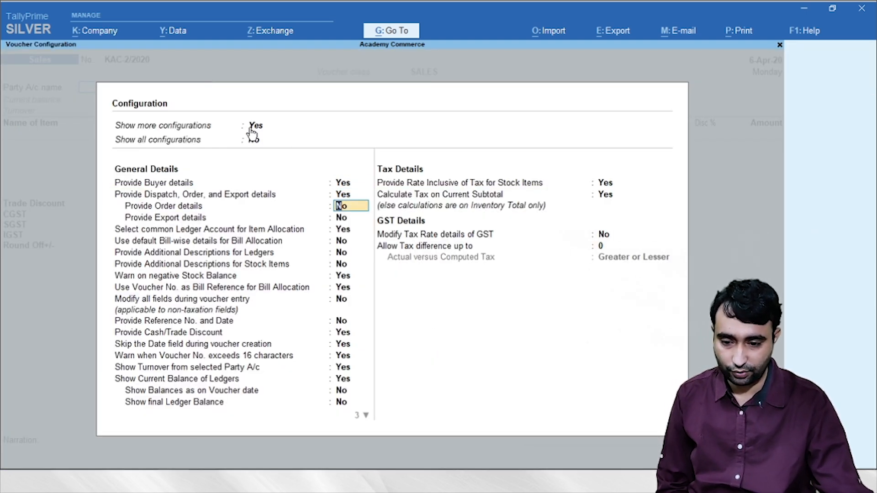
{"action": "key", "text": "Return"}
{"action": "key", "text": "Return"}
{"action": "key", "text": "Return"}
{"action": "key", "text": "Return"}
{"action": "key", "text": "Return"}
{"action": "key", "text": "Return"}
{"action": "key", "text": "Return"}
{"action": "key", "text": "Return"}
{"action": "key", "text": "Return"}
{"action": "key", "text": "Return"}
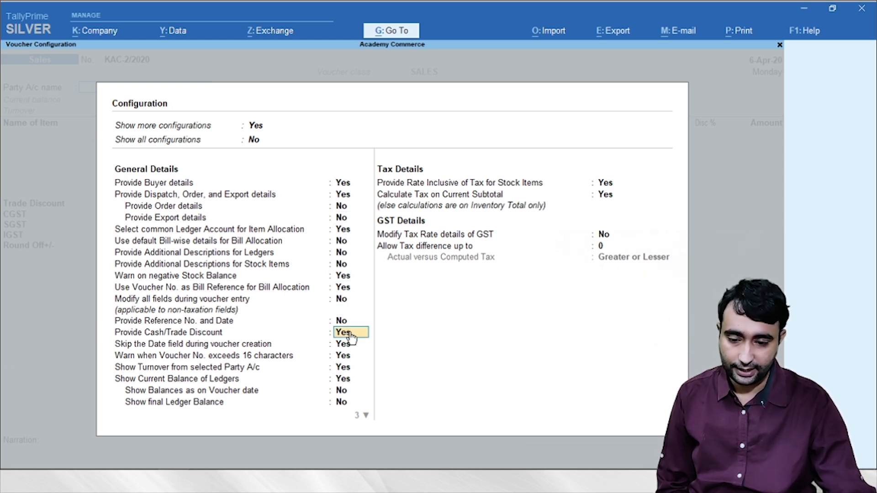
{"action": "key", "text": "Escape"}
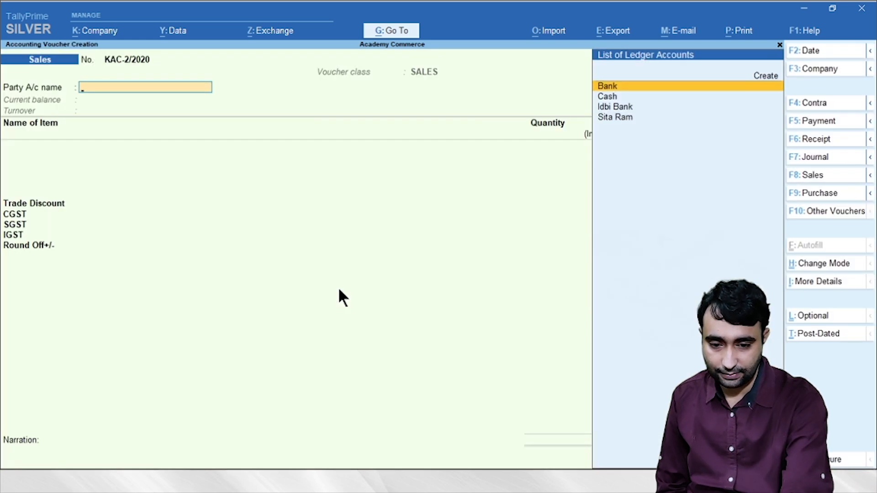
Leave the sales voucher and open the Trade Discount ledger for alteration.
{"action": "key", "text": "Escape"}
{"action": "key", "text": "Up"}
{"action": "key", "text": "Up"}
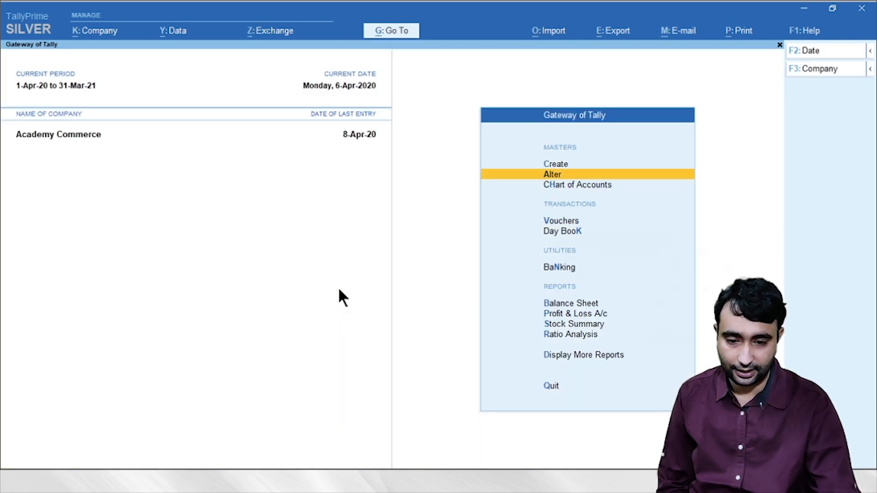
{"action": "key", "text": "Return"}
{"action": "key", "text": "Down"}
{"action": "key", "text": "Return"}
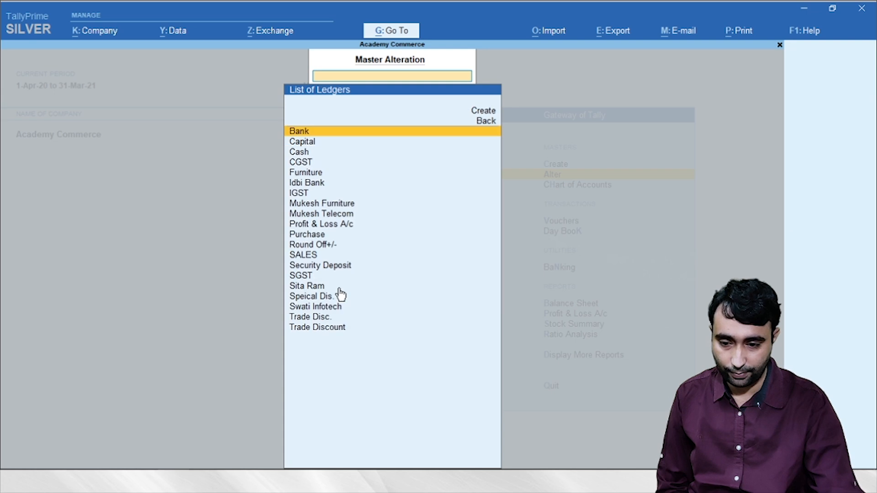
{"action": "key", "text": "Down"}
{"action": "key", "text": "Down"}
{"action": "key", "text": "Down"}
{"action": "key", "text": "Down"}
{"action": "key", "text": "Down"}
{"action": "type", "text": "Tr"}
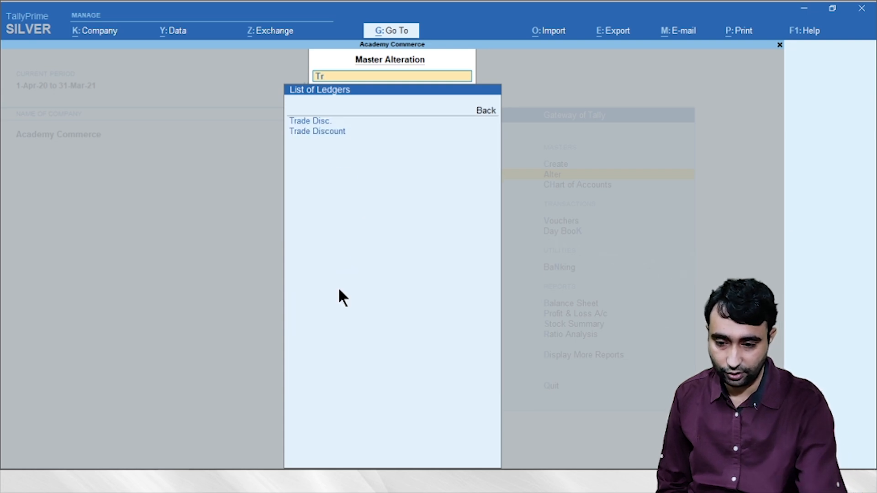
{"action": "key", "text": "Down"}
{"action": "key", "text": "Return"}
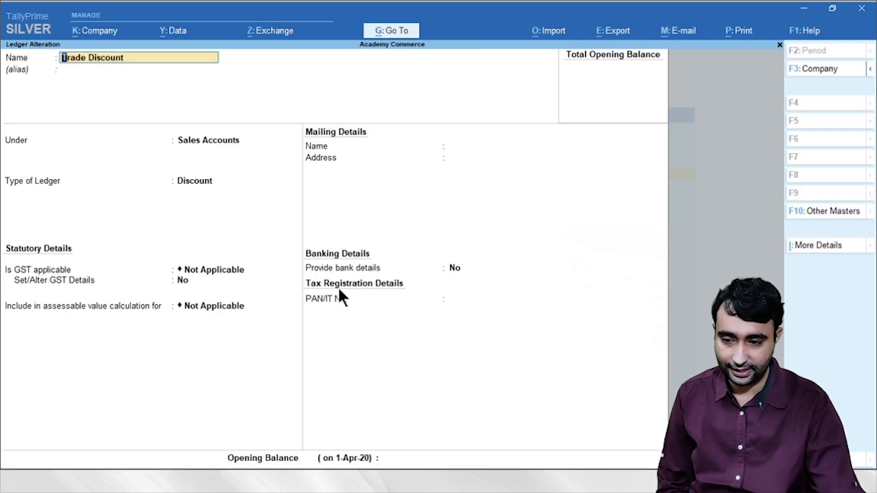
Check the Trade Discount ledger's group and its Discount ledger type, and quit to the Gateway of Tally without saving.
{"action": "key", "text": "Return"}
{"action": "key", "text": "Return"}
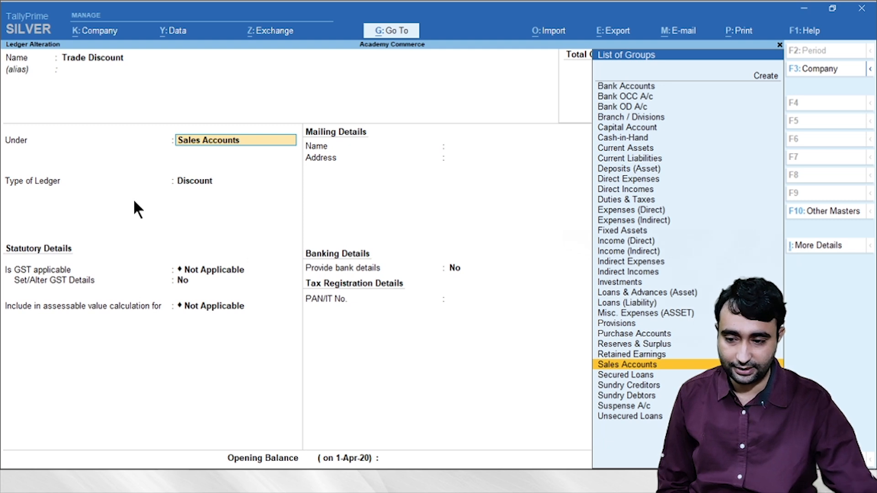
{"action": "key", "text": "Return"}
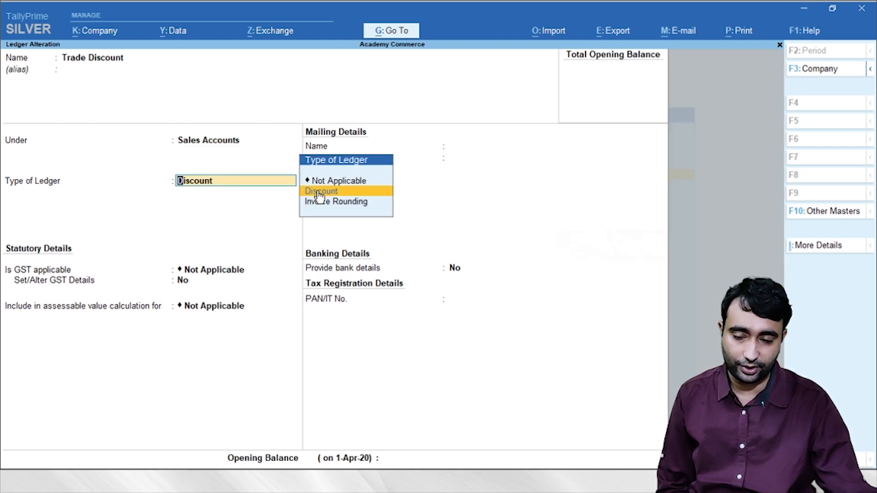
{"action": "left_click", "coordinate": [319, 192]}
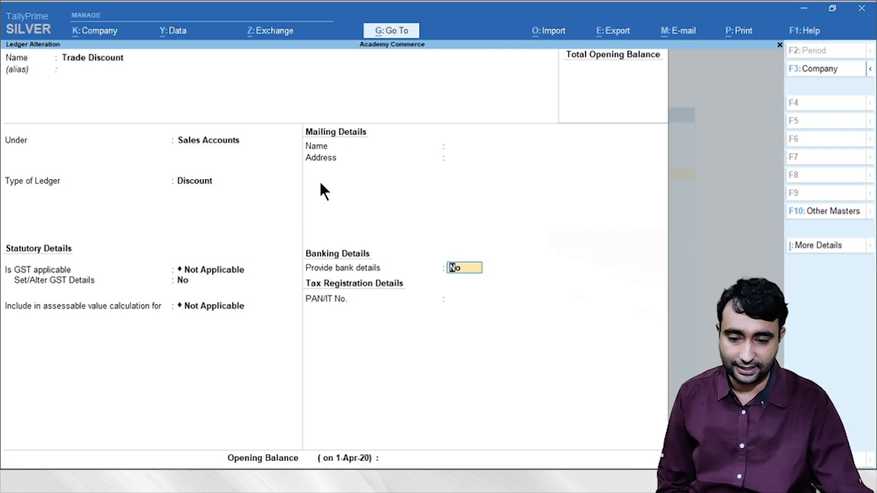
{"action": "key", "text": "Escape"}
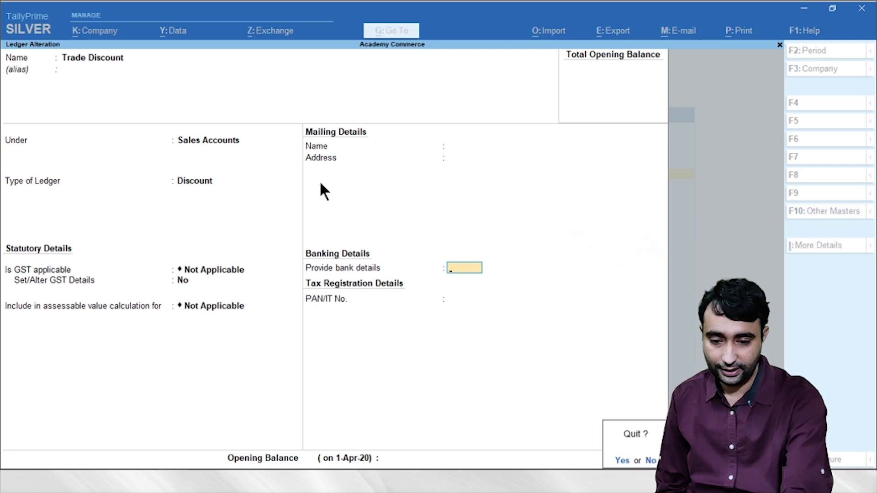
{"action": "key", "text": "y"}
{"action": "key", "text": "Escape"}
{"action": "key", "text": "Escape"}
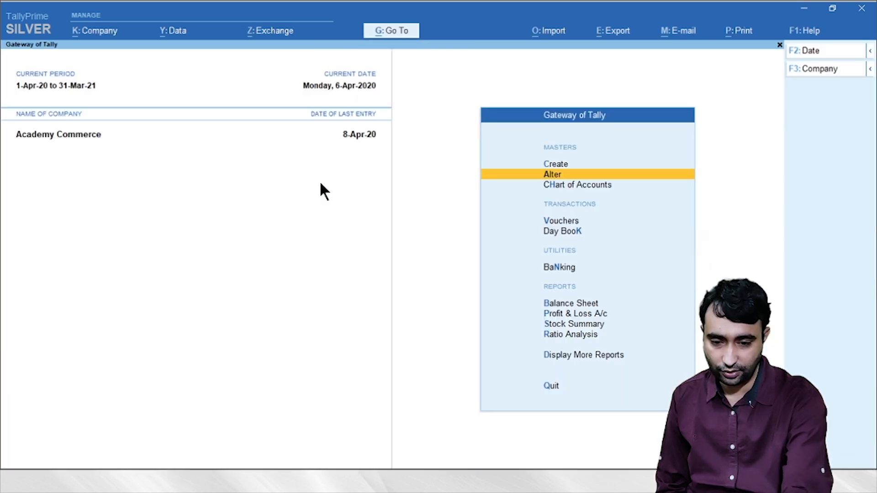
Open the Day Book and set its period to 1-Apr-20 to 8-Apr-20.
{"action": "key", "text": "Down"}
{"action": "key", "text": "Down"}
{"action": "key", "text": "Down"}
{"action": "key", "text": "Up"}
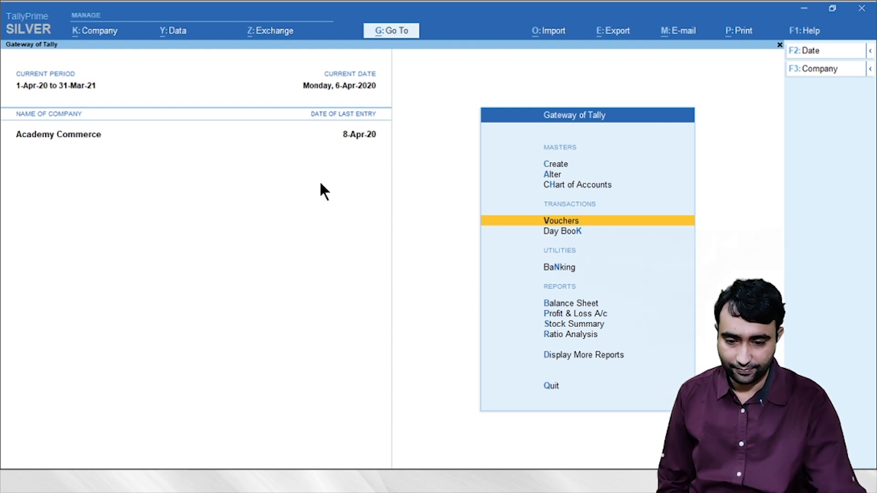
{"action": "key", "text": "d"}
{"action": "key", "text": "d"}
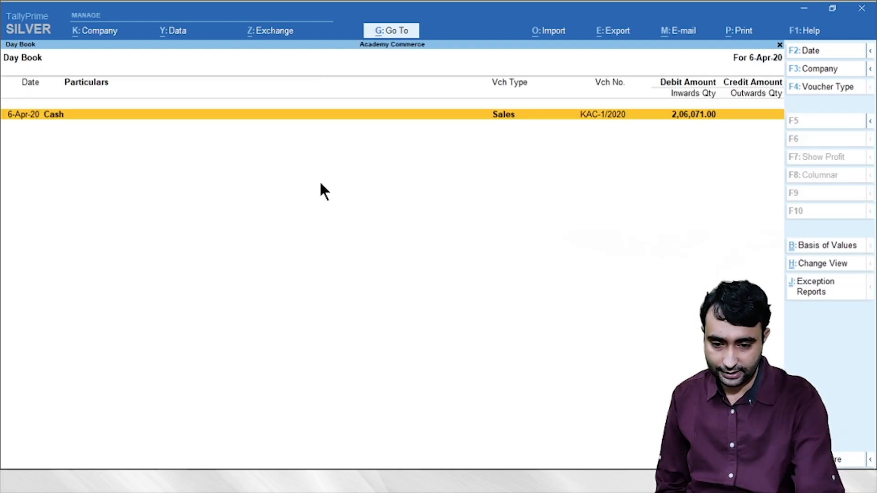
{"action": "key", "text": "alt+F2"}
{"action": "type", "text": "1.4"}
{"action": "key", "text": "Return"}
{"action": "type", "text": "-4-4"}
{"action": "key", "text": "Return"}
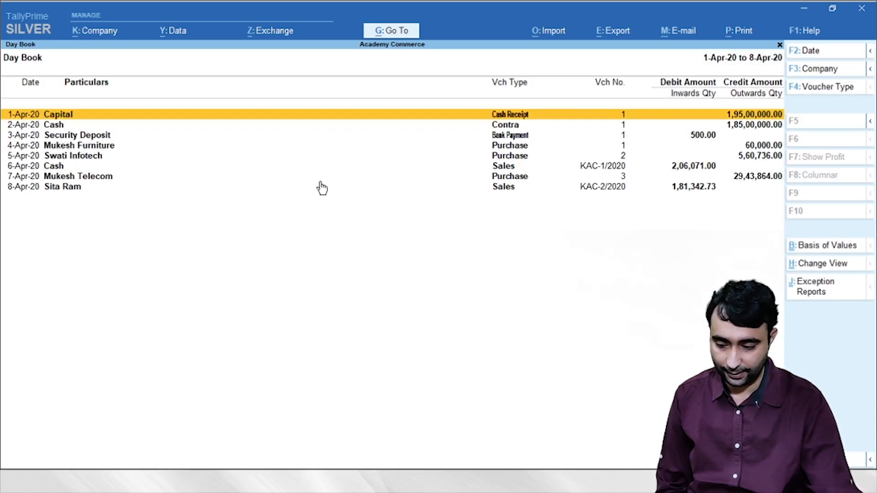
Select the Mukesh Telecom purchase in the Day Book and check transaction 7's details and margin note in new.pdf.
{"action": "key", "text": "Down"}
{"action": "key", "text": "Down"}
{"action": "key", "text": "Down"}
{"action": "key", "text": "Down"}
{"action": "key", "text": "Down"}
{"action": "key", "text": "Down"}
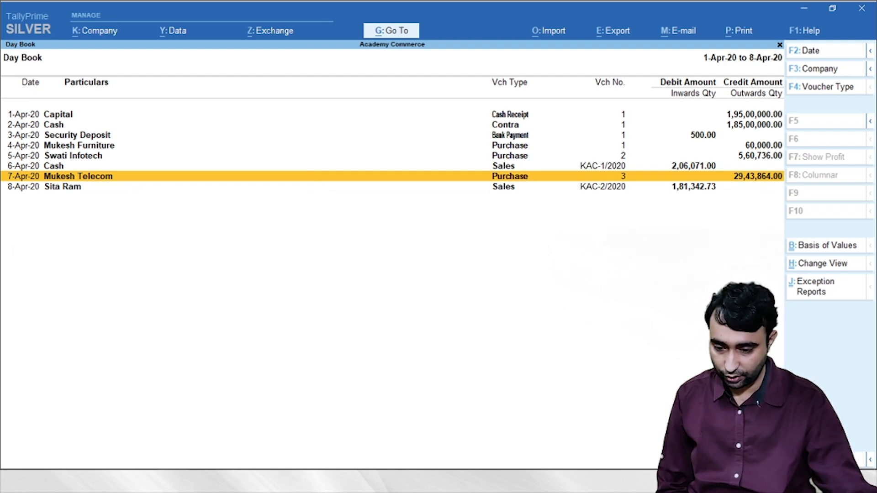
{"action": "key", "text": "alt+Tab"}
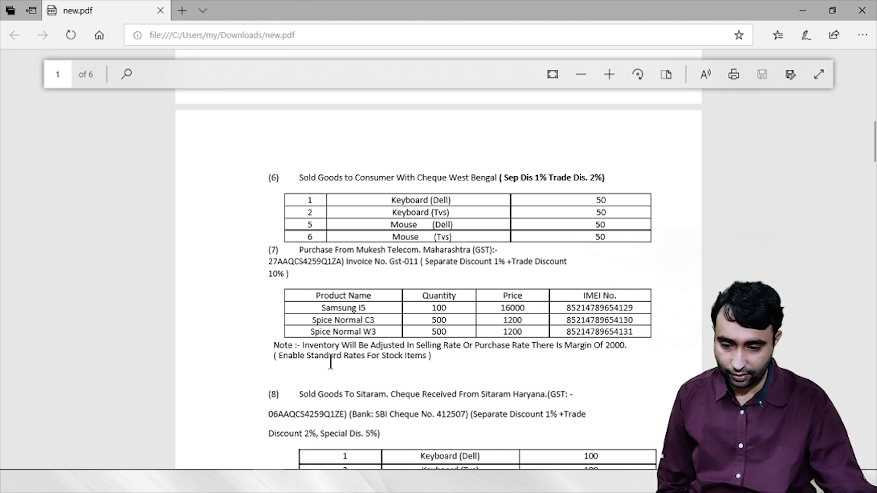
{"action": "left_click_drag", "start_coordinate": [306, 361], "coordinate": [490, 366]}
{"action": "left_click", "coordinate": [593, 348]}
{"action": "left_click", "coordinate": [629, 346], "text": "shift"}
{"action": "left_click", "coordinate": [439, 293]}
{"action": "left_click_drag", "start_coordinate": [300, 250], "coordinate": [524, 320]}
Review transaction 5, the Swati Infotech purchase, in new.pdf for comparison with transaction 7.
{"action": "scroll", "coordinate": [426, 304], "scroll_direction": "up", "scroll_amount": 1}
{"action": "scroll", "coordinate": [426, 304], "scroll_direction": "up", "scroll_amount": 6}
{"action": "left_click_drag", "start_coordinate": [274, 261], "coordinate": [494, 325]}
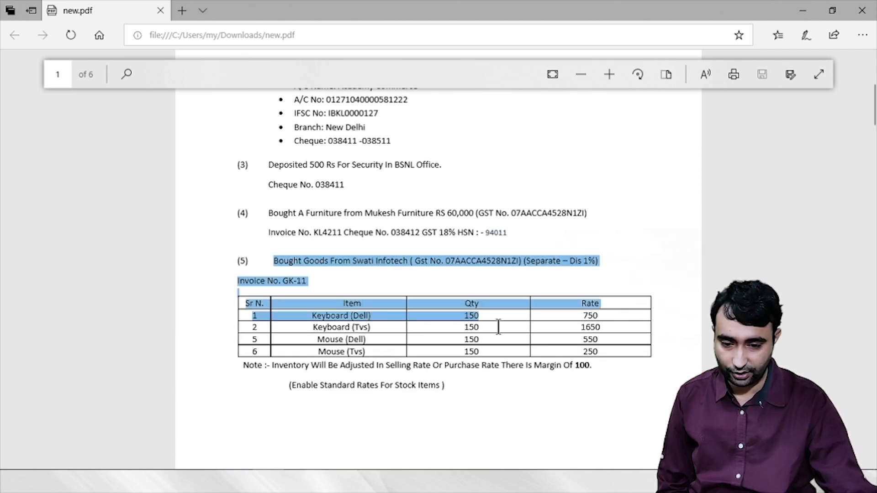
{"action": "scroll", "coordinate": [426, 311], "scroll_direction": "down", "scroll_amount": 9}
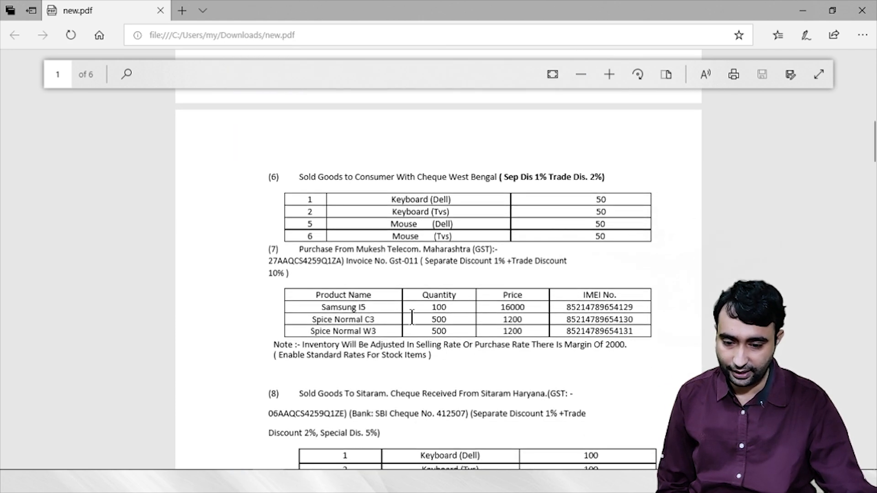
Read transaction 8 in new.pdf, covering its separate, trade and special discounts and the item quantities.
{"action": "scroll", "coordinate": [290, 297], "scroll_direction": "down", "scroll_amount": 1}
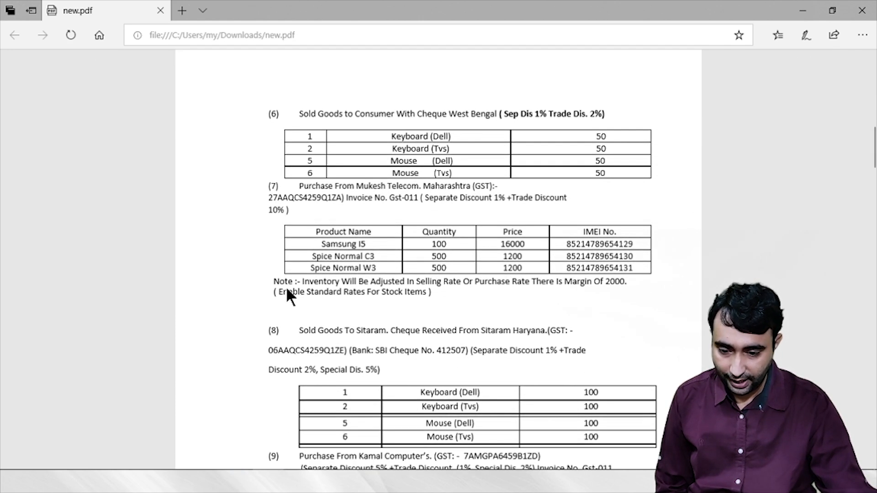
{"action": "scroll", "coordinate": [288, 297], "scroll_direction": "down", "scroll_amount": 1}
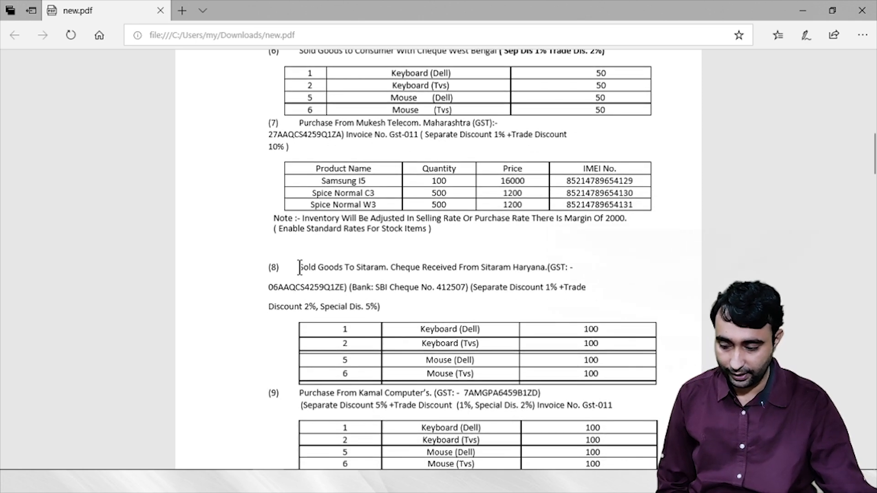
{"action": "left_click_drag", "start_coordinate": [300, 268], "coordinate": [549, 314]}
{"action": "left_click", "coordinate": [540, 311]}
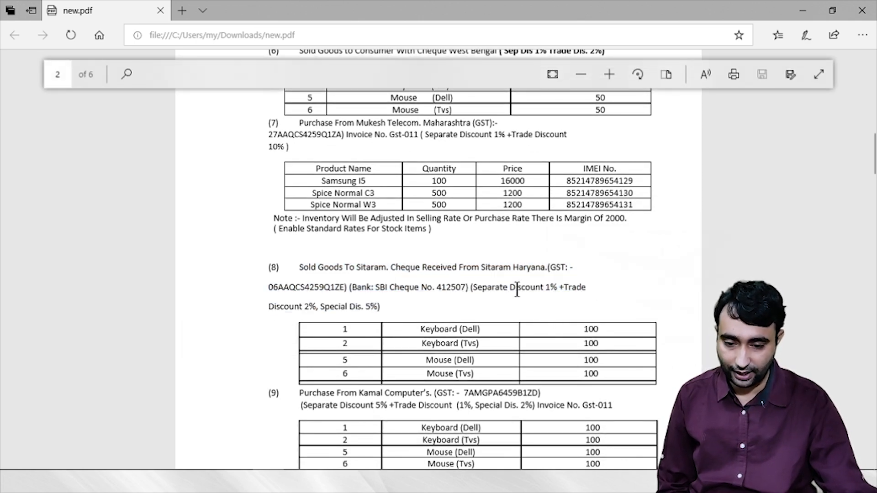
{"action": "left_click_drag", "start_coordinate": [474, 288], "coordinate": [546, 288]}
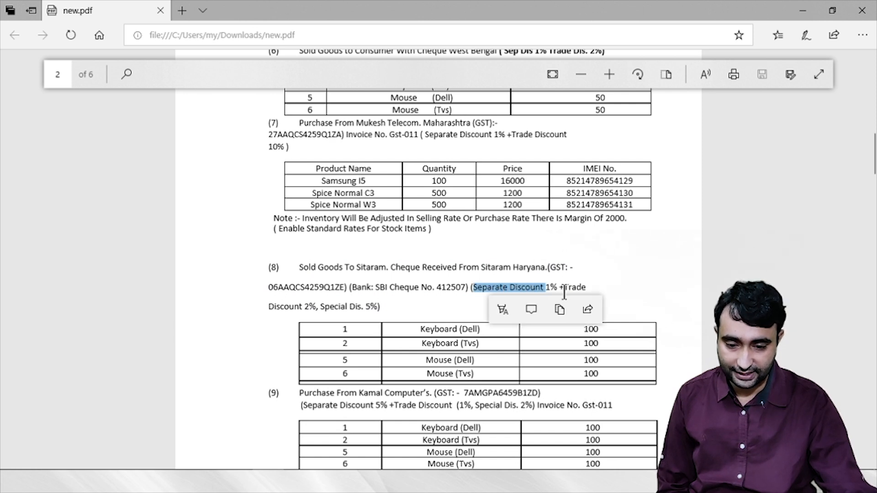
{"action": "double_click", "coordinate": [575, 288]}
{"action": "left_click_drag", "start_coordinate": [325, 307], "coordinate": [383, 307]}
{"action": "left_click", "coordinate": [498, 303]}
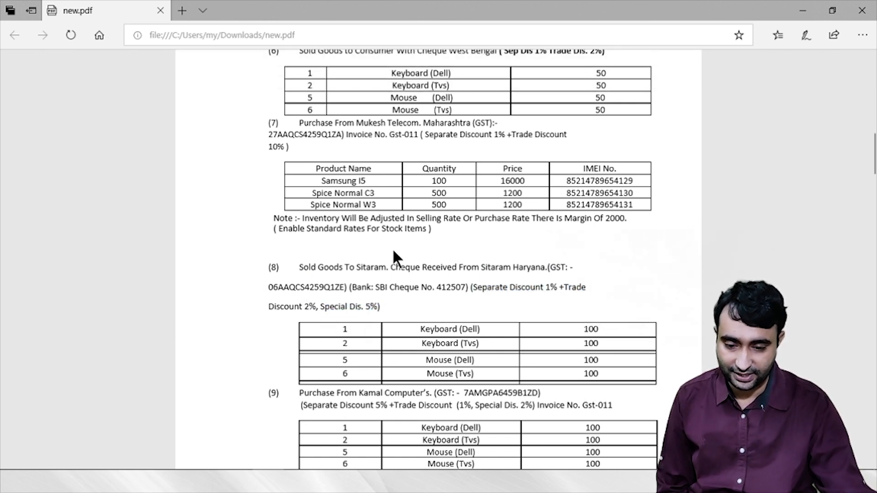
{"action": "left_click_drag", "start_coordinate": [299, 267], "coordinate": [628, 373]}
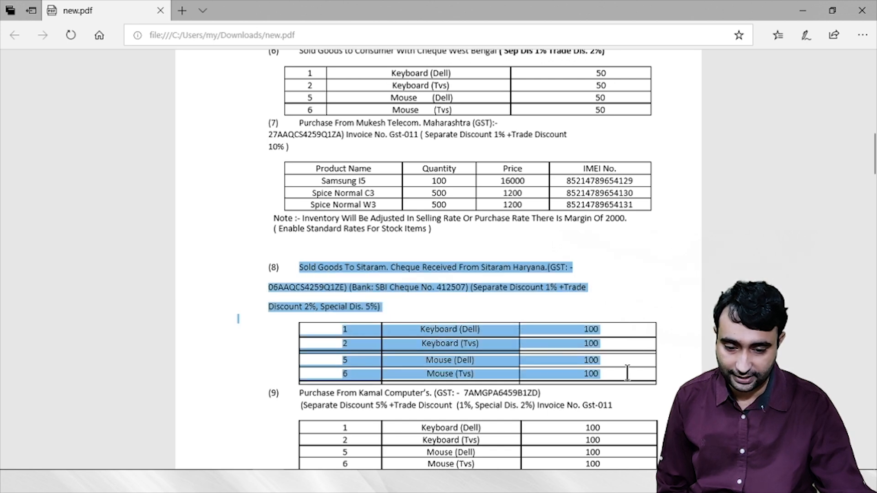
{"action": "left_click", "coordinate": [541, 311]}
Switch back to TallyPrime and open the 8-Apr-20 sales voucher from the Day Book.
{"action": "key", "text": "alt+Tab"}
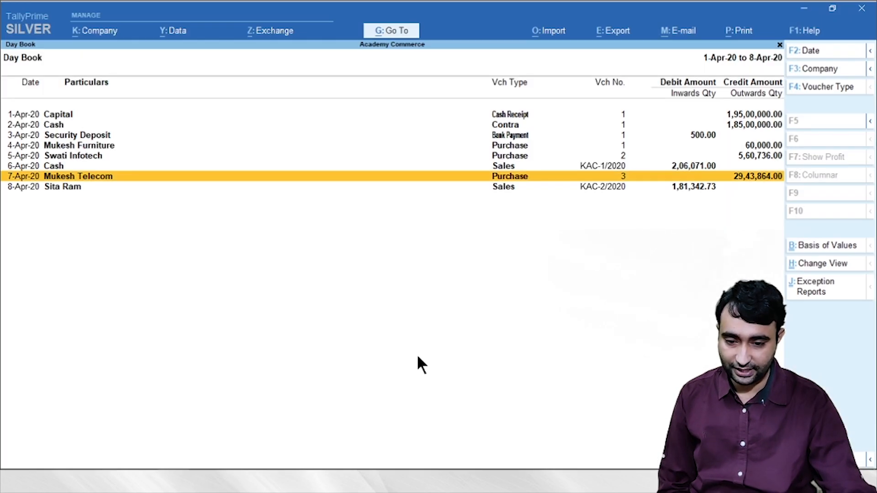
{"action": "key", "text": "Down"}
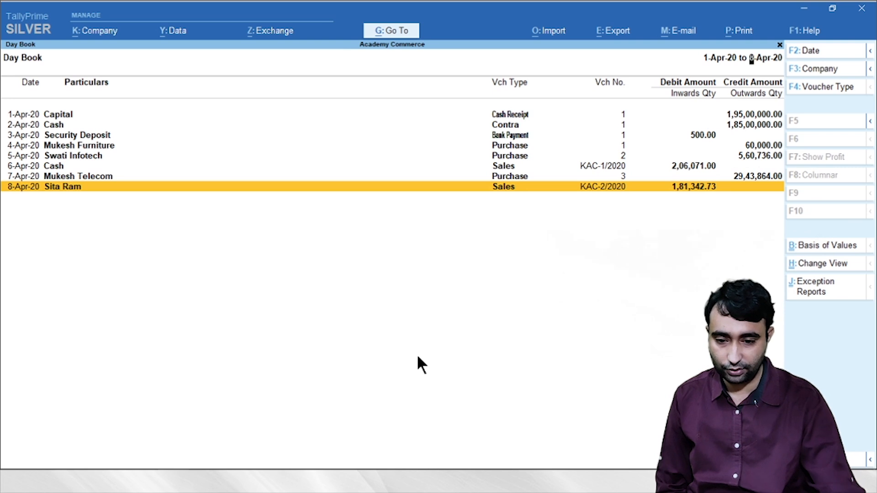
{"action": "key", "text": "Return"}
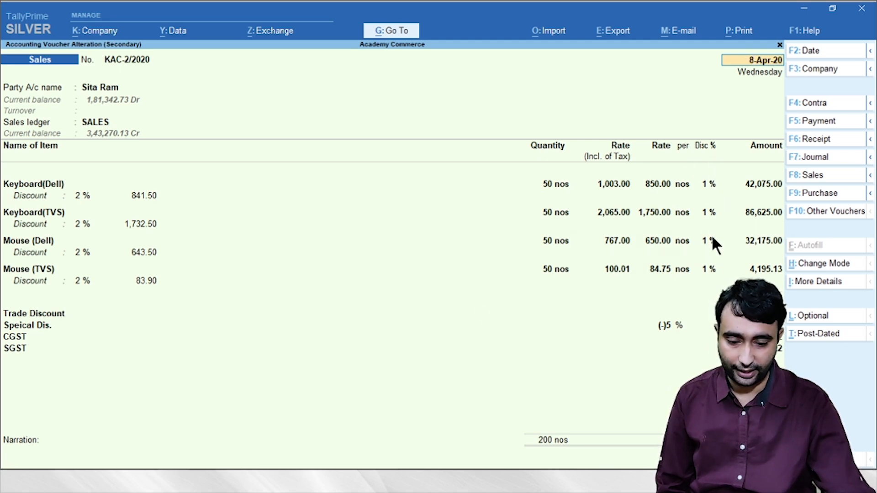
Open the company features and check the option for using the Discount column in invoices.
{"action": "key", "text": "F11"}
{"action": "key", "text": "Down"}
{"action": "key", "text": "Down"}
{"action": "key", "text": "Down"}
{"action": "key", "text": "Down"}
{"action": "key", "text": "Down"}
{"action": "key", "text": "Down"}
{"action": "key", "text": "Down"}
{"action": "key", "text": "Down"}
{"action": "key", "text": "Down"}
{"action": "key", "text": "Down"}
{"action": "key", "text": "Down"}
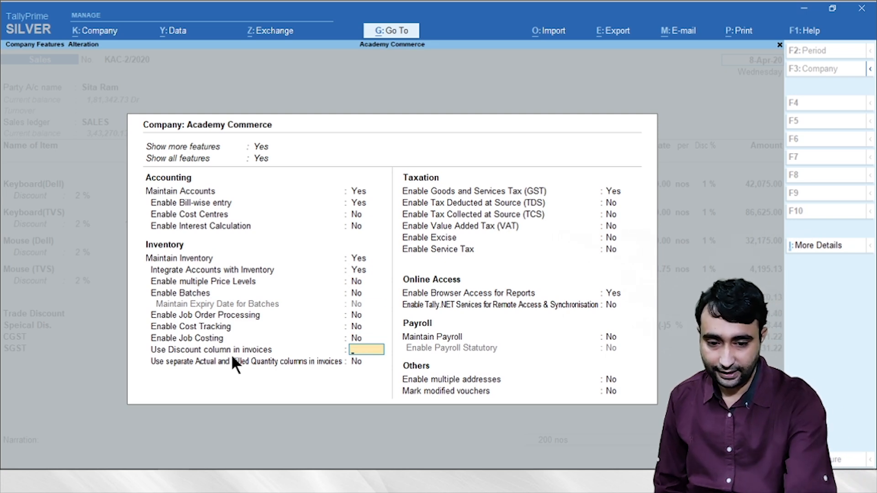
Close the company features and check the Provide Cash/Trade Discount option in the sales voucher configuration.
{"action": "key", "text": "Escape"}
{"action": "key", "text": "Return"}
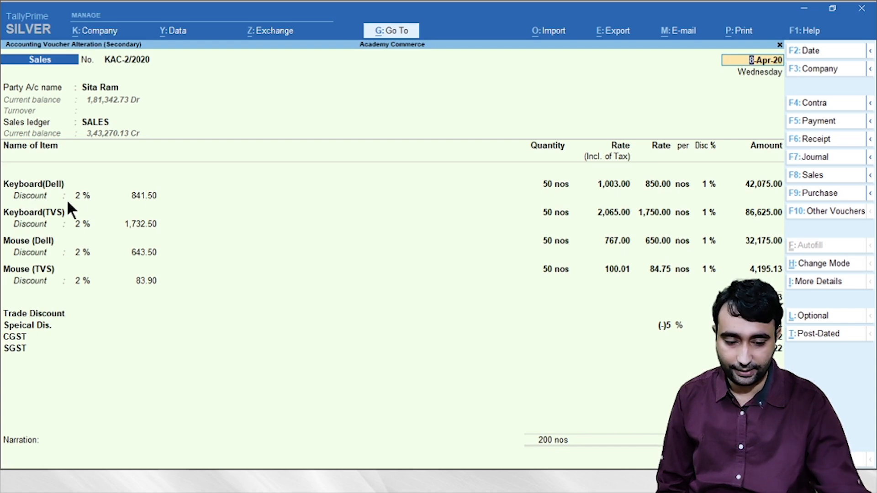
{"action": "key", "text": "F12"}
{"action": "key", "text": "Down"}
{"action": "key", "text": "Down"}
{"action": "key", "text": "Down"}
{"action": "key", "text": "Down"}
{"action": "key", "text": "Down"}
{"action": "key", "text": "Down"}
{"action": "key", "text": "Down"}
{"action": "key", "text": "Down"}
{"action": "key", "text": "Down"}
{"action": "key", "text": "Down"}
{"action": "key", "text": "Down"}
{"action": "key", "text": "Down"}
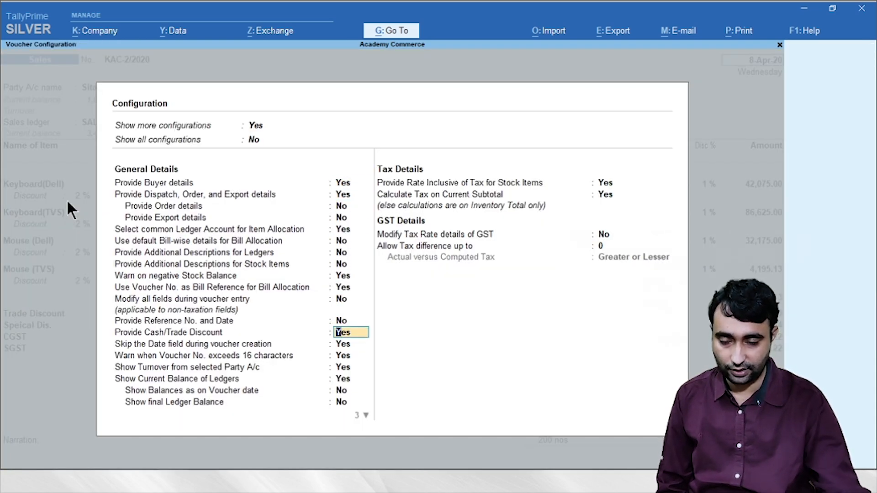
{"action": "key", "text": "Escape"}
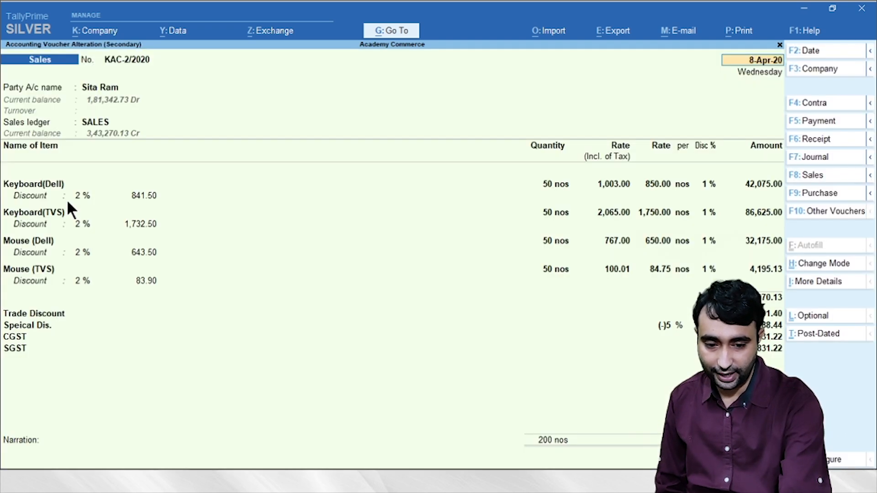
Open the Speical Dis. ledger from the sales voucher and review its group, ledger type and GST applicability.
{"action": "left_click", "coordinate": [18, 325]}
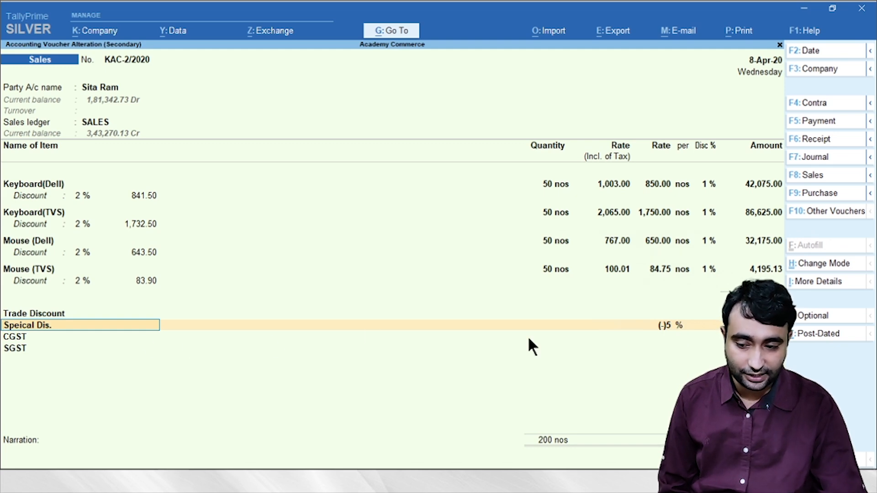
{"action": "key", "text": "ctrl"}
{"action": "key", "text": "ctrl+Return"}
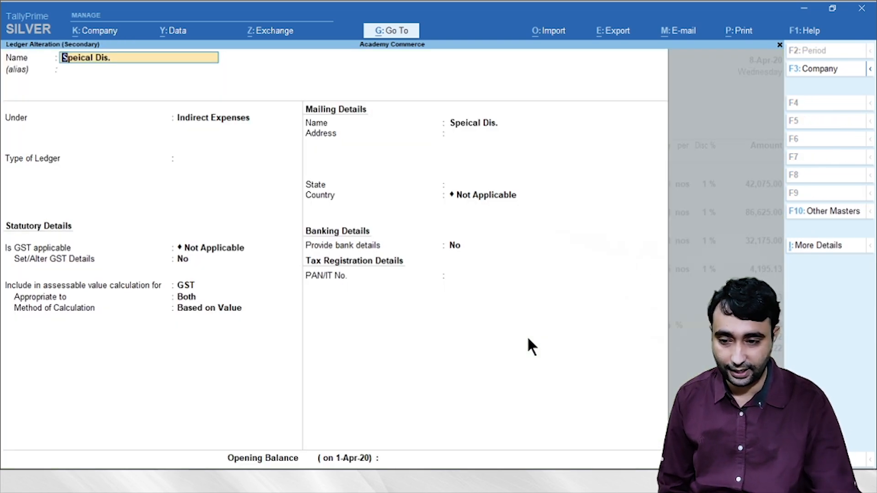
{"action": "key", "text": "Return"}
{"action": "key", "text": "Return"}
{"action": "key", "text": "Return"}
{"action": "key", "text": "Return"}
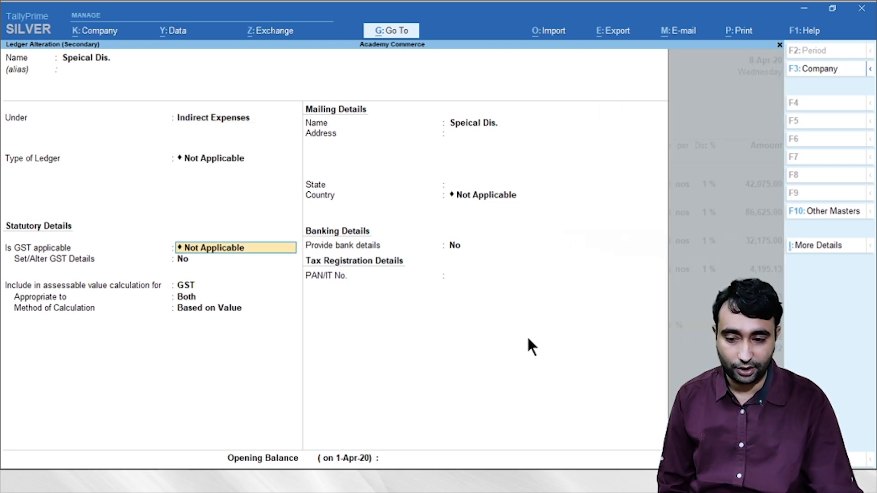
Review the Speical Dis. ledger's GST assessable value settings, accept the ledger and advance past the voucher's tax ledger lines.
{"action": "key", "text": "Return"}
{"action": "key", "text": "Return"}
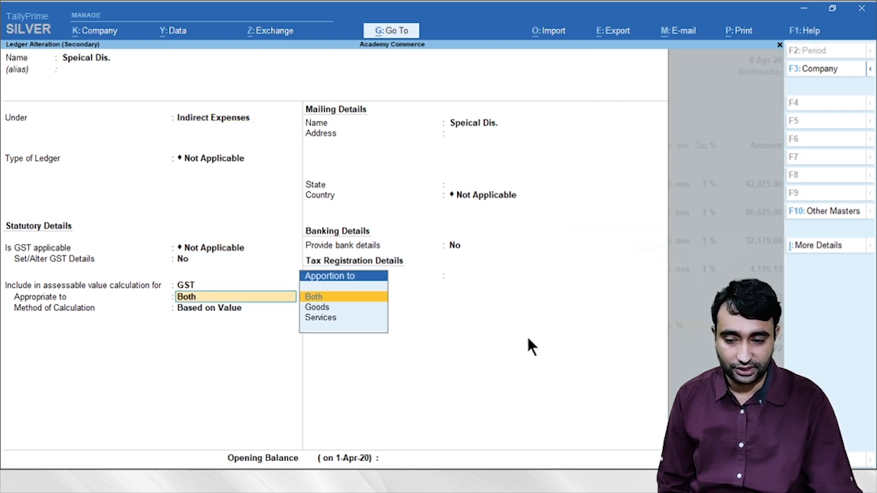
{"action": "key", "text": "Return"}
{"action": "key", "text": "Return"}
{"action": "key", "text": "Return"}
{"action": "key", "text": "Return"}
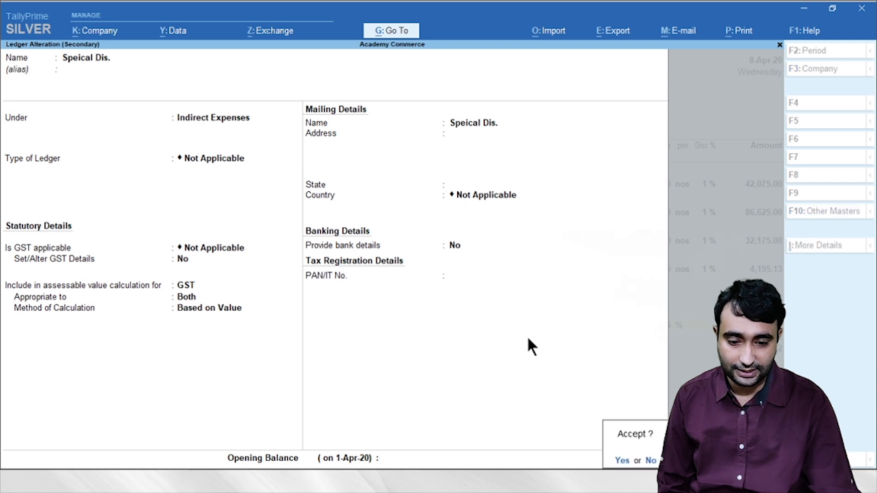
{"action": "key", "text": "Return"}
{"action": "key", "text": "Return"}
{"action": "key", "text": "Return"}
{"action": "key", "text": "Return"}
{"action": "key", "text": "Return"}
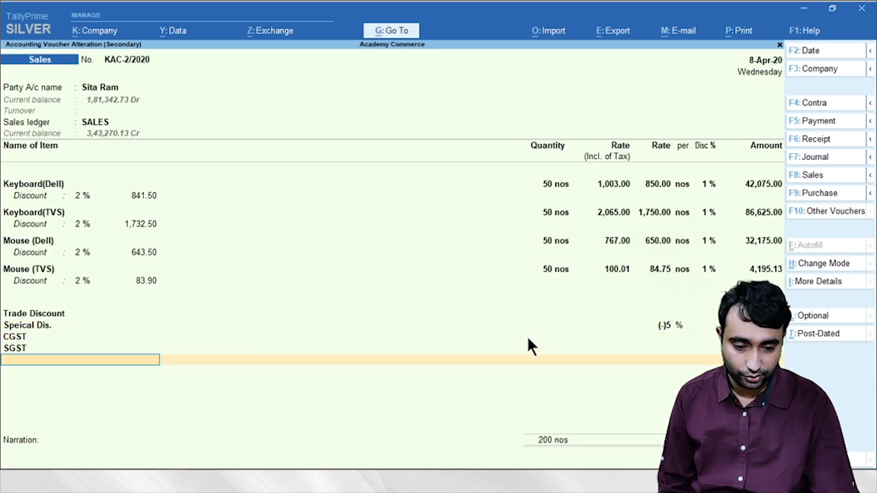